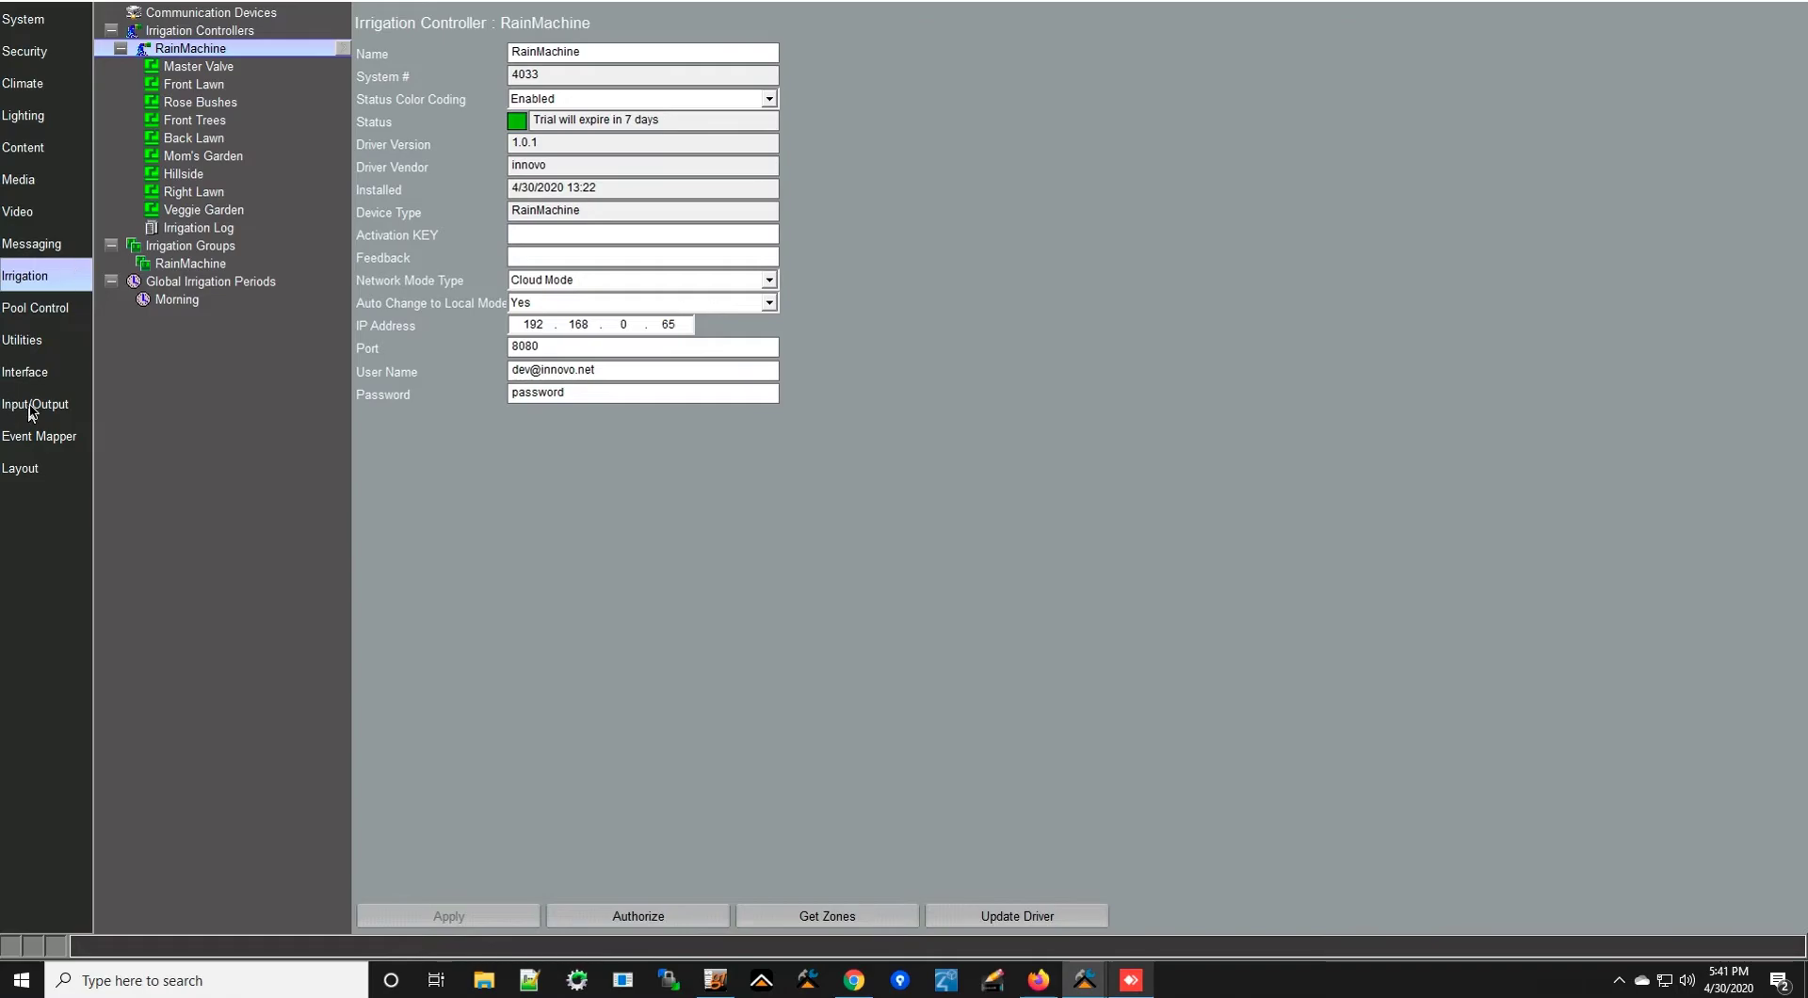
# - Show the Input/Output section with Sense Inputs, IR Outputs, IR Receivers and IR Devices
pyautogui.click(42, 412)
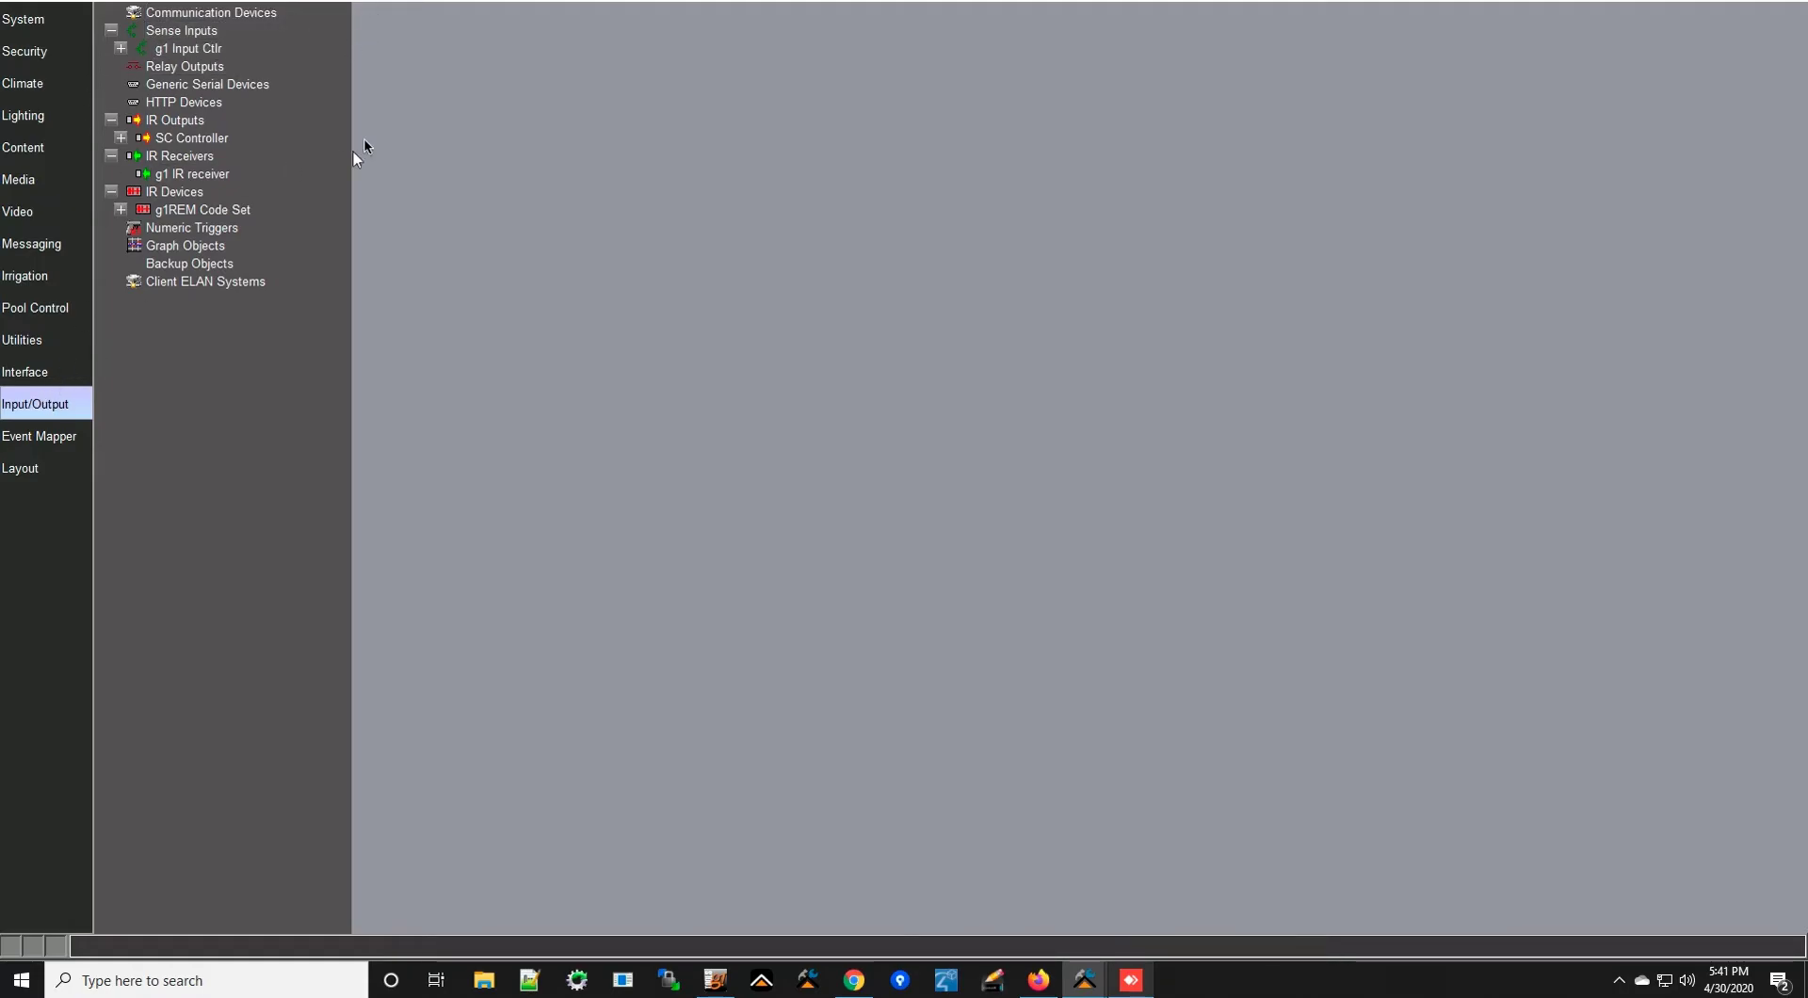
# - In the RainMachine web app, open Settings > Zones and make the zone list editable
pyautogui.click(857, 983)
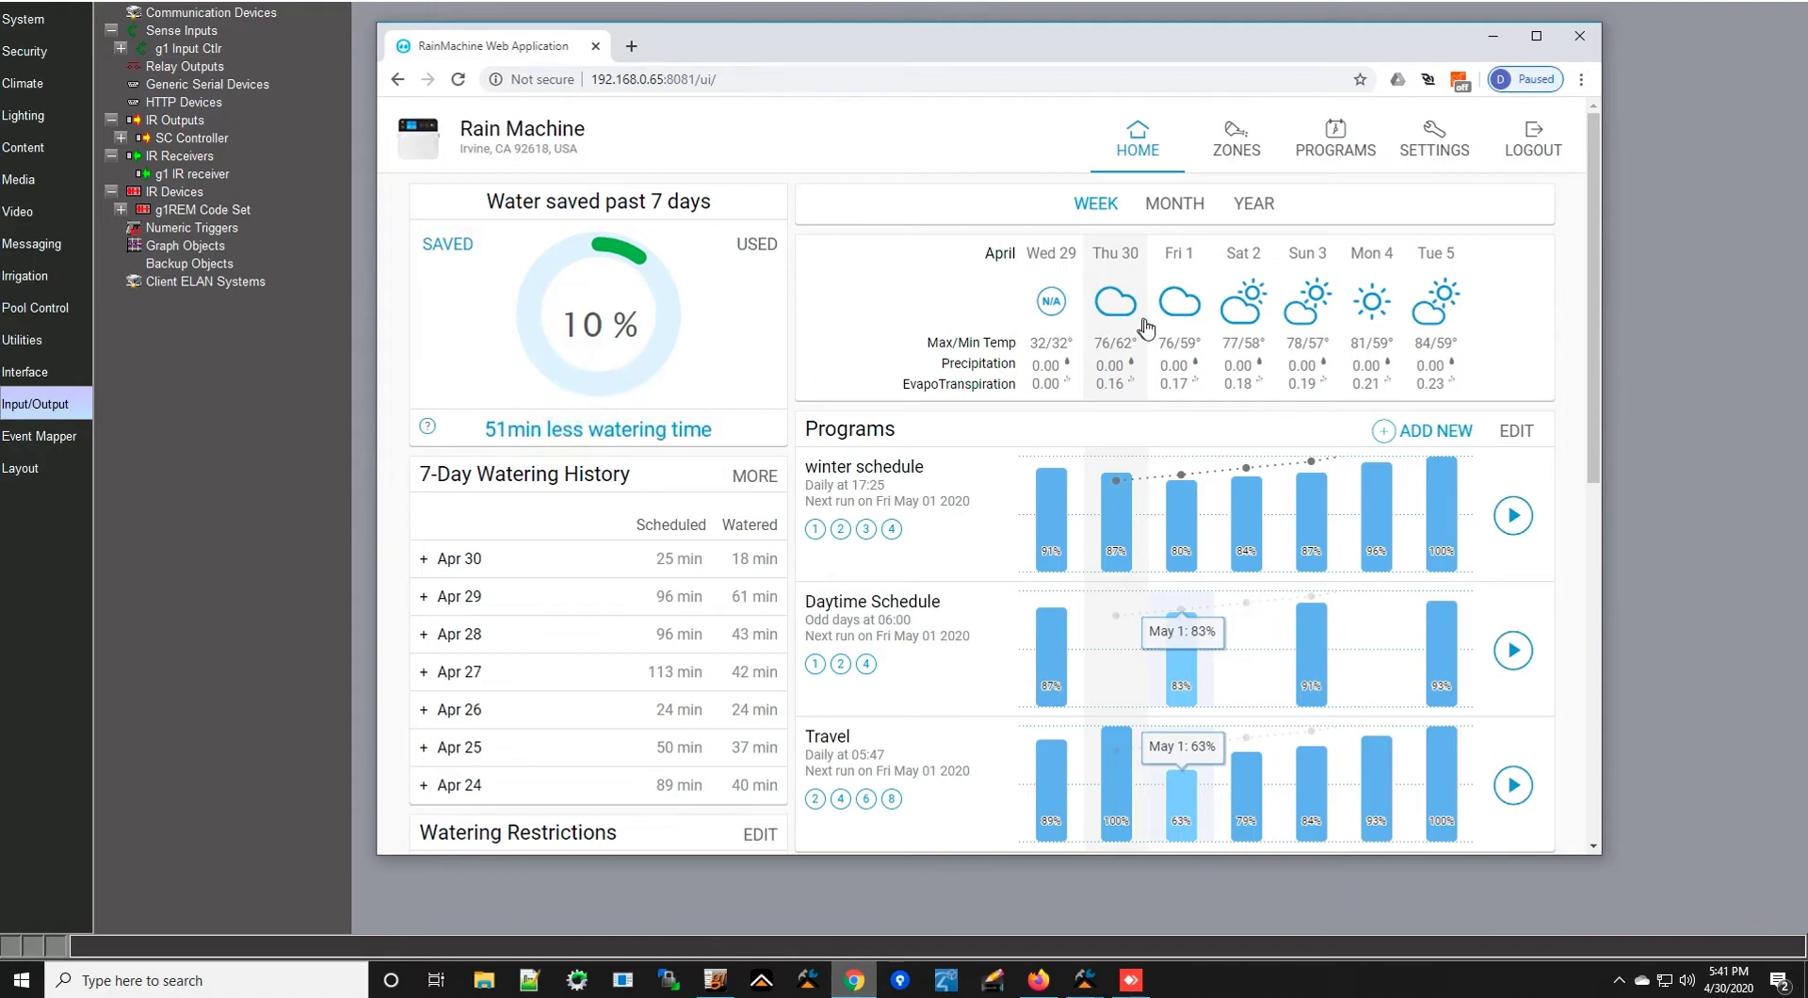
pyautogui.click(1439, 146)
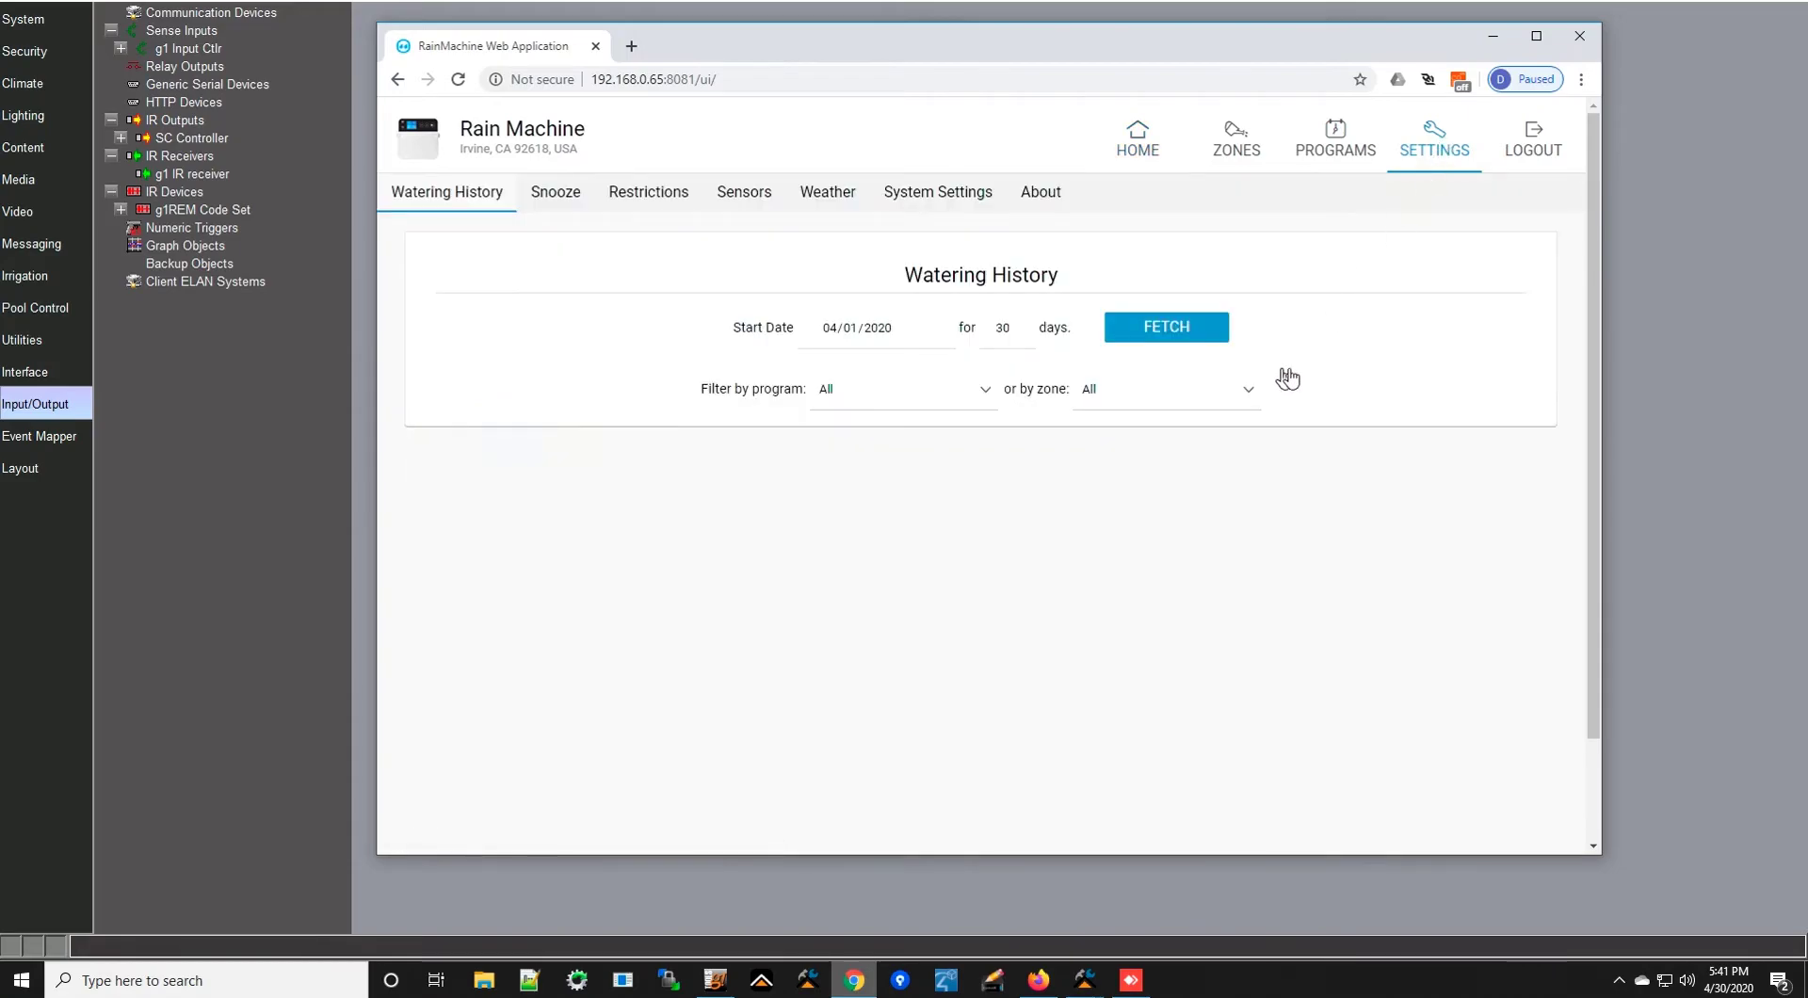
pyautogui.click(1237, 143)
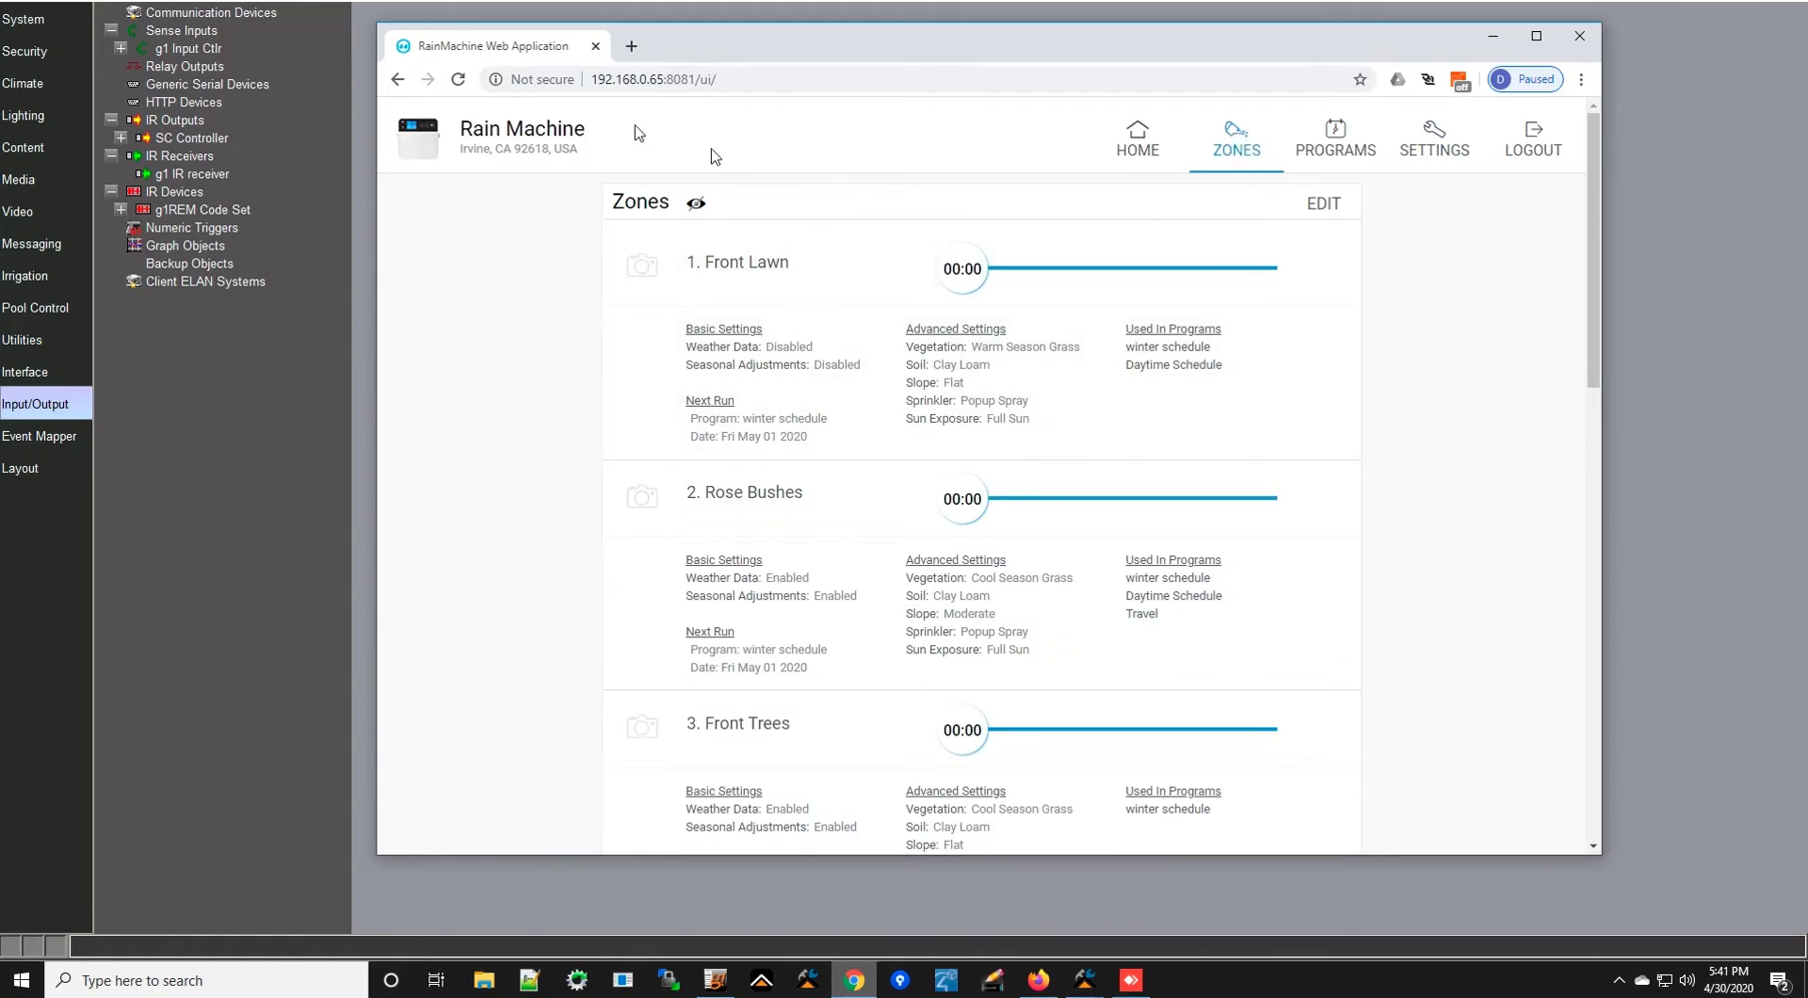
pyautogui.click(1329, 208)
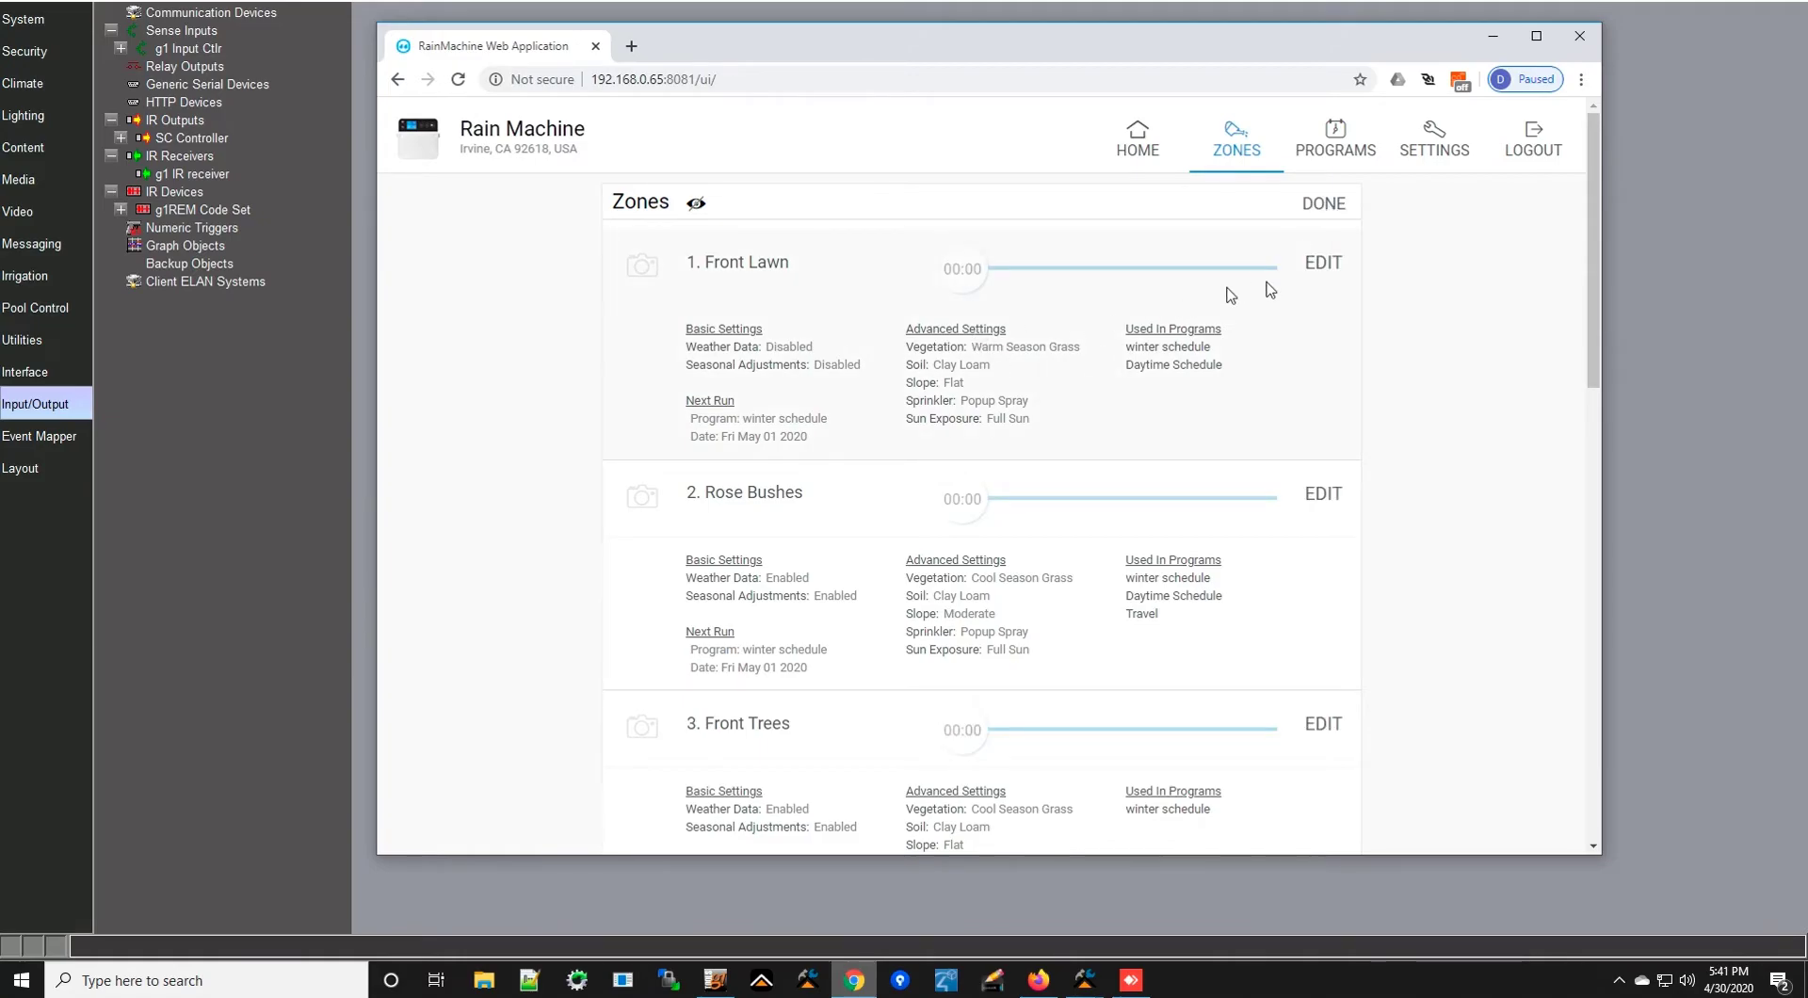
pyautogui.click(1324, 269)
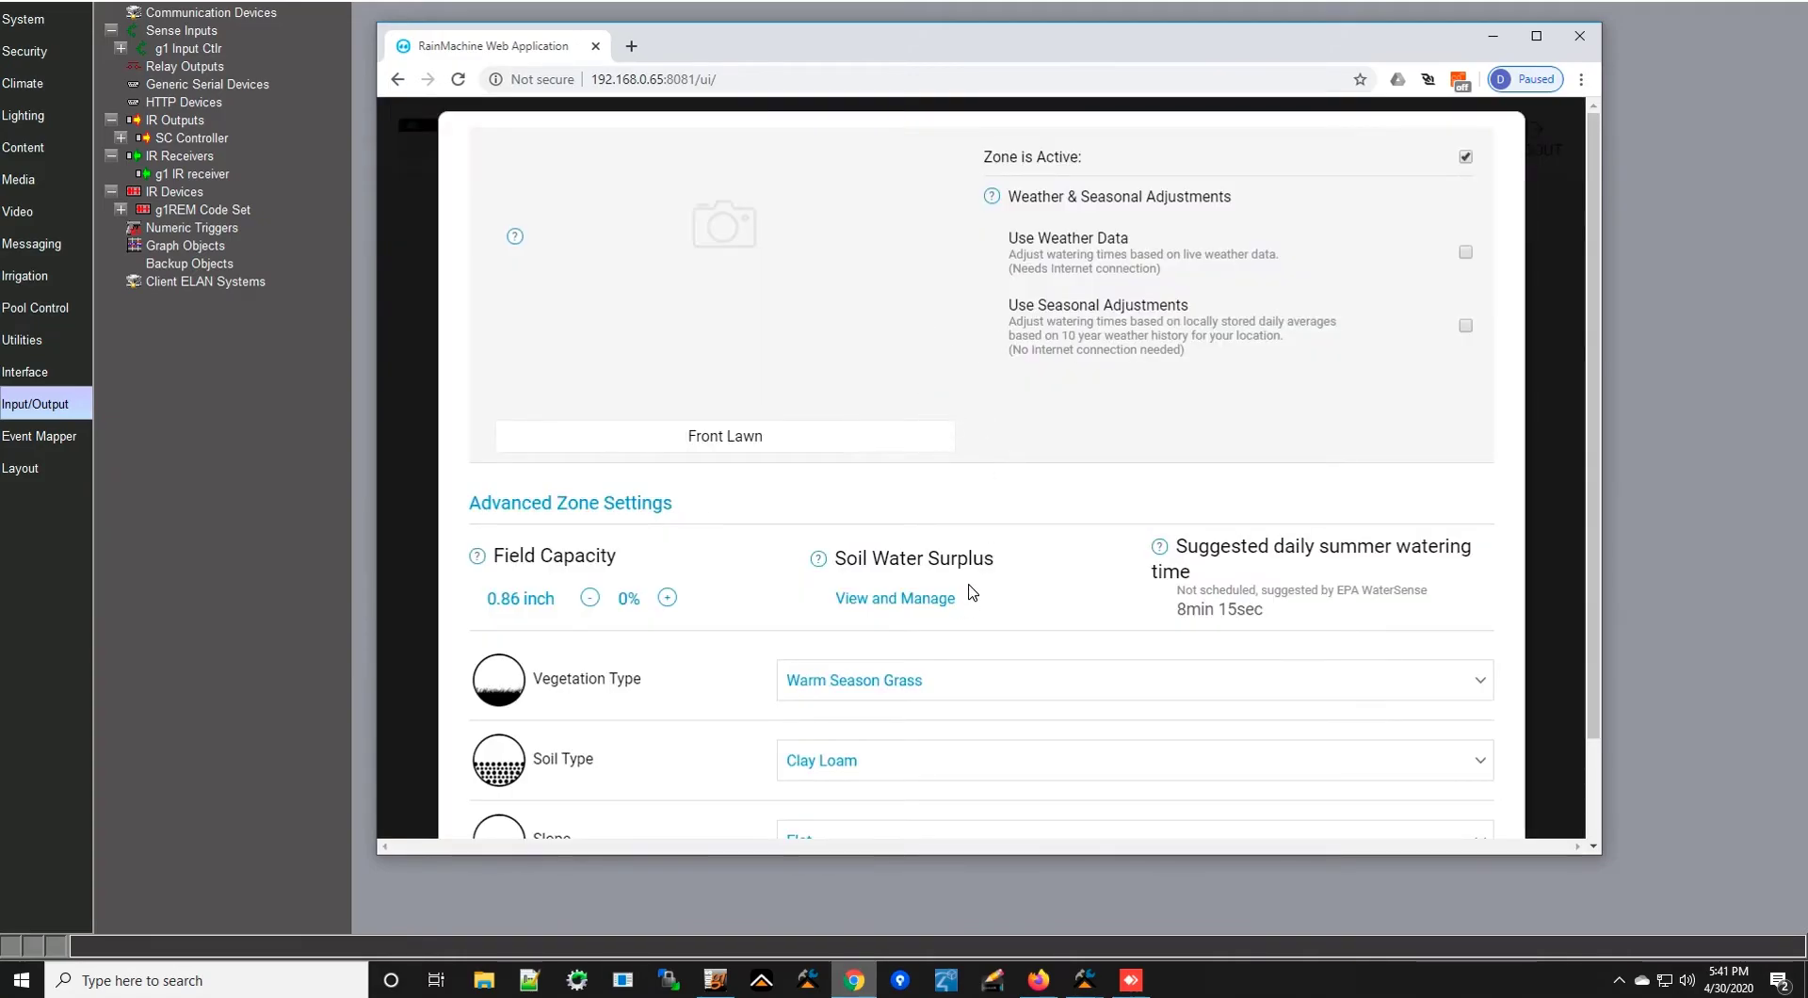
pyautogui.scroll(-6, 972, 591)
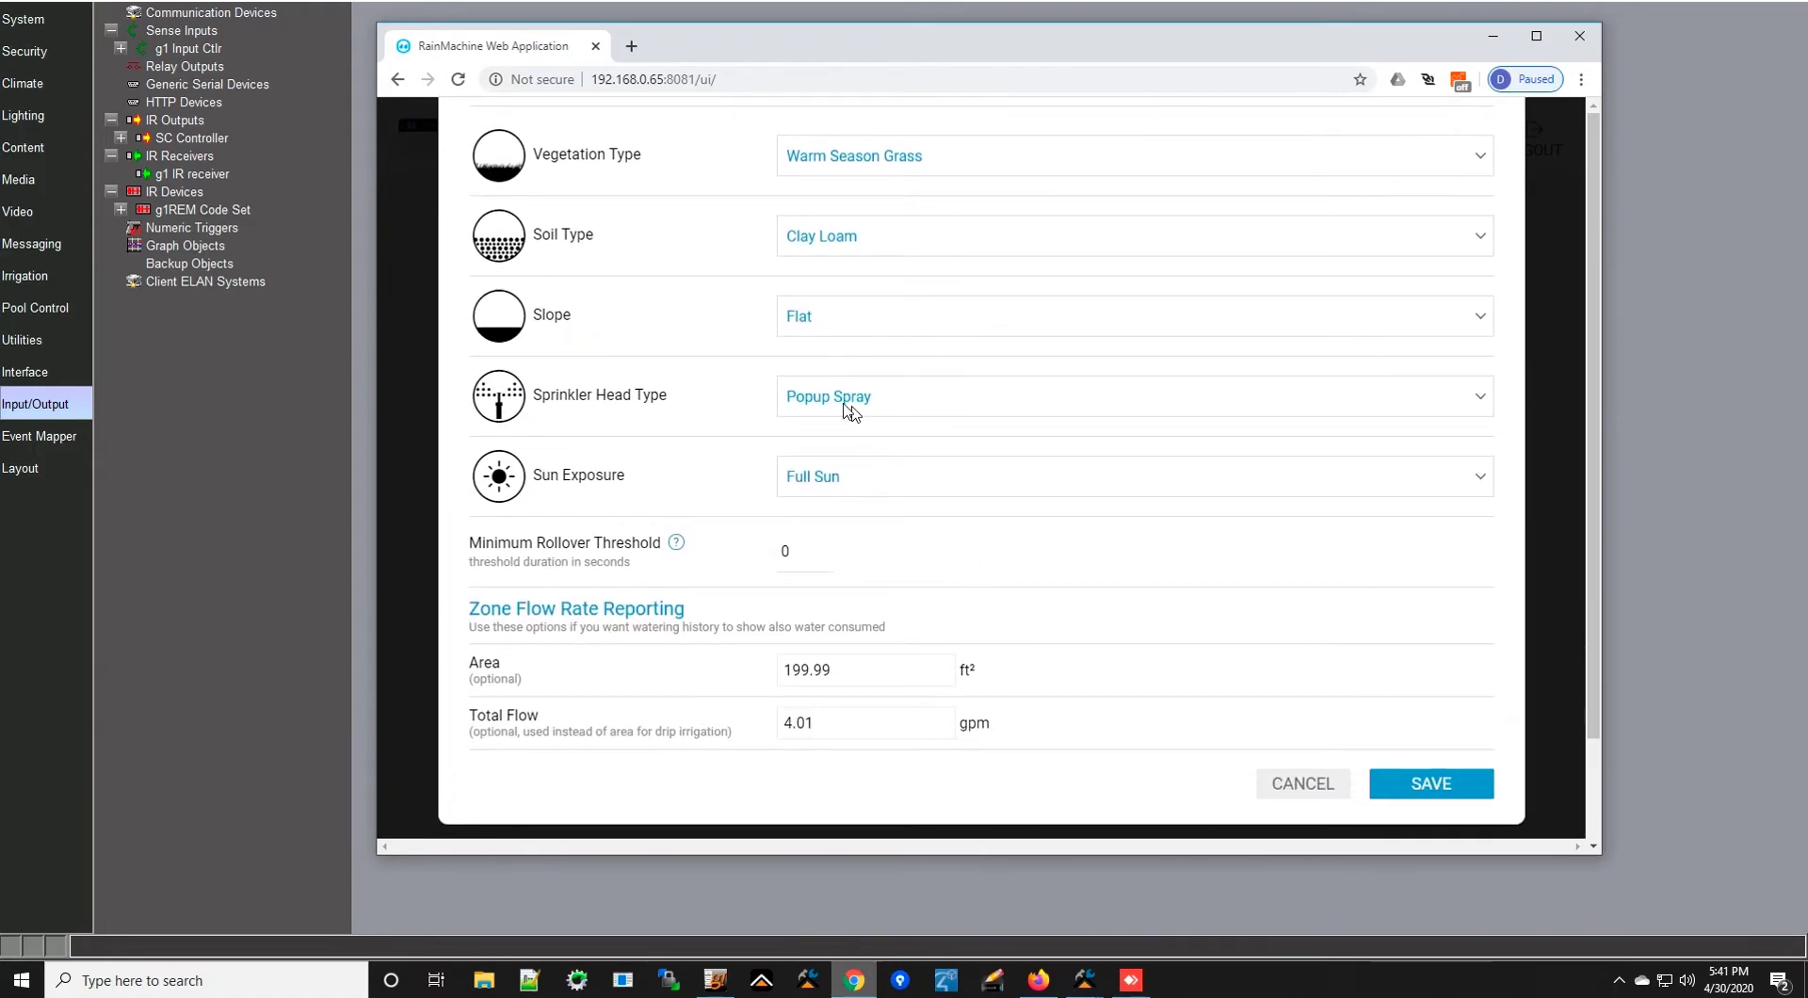
pyautogui.click(935, 405)
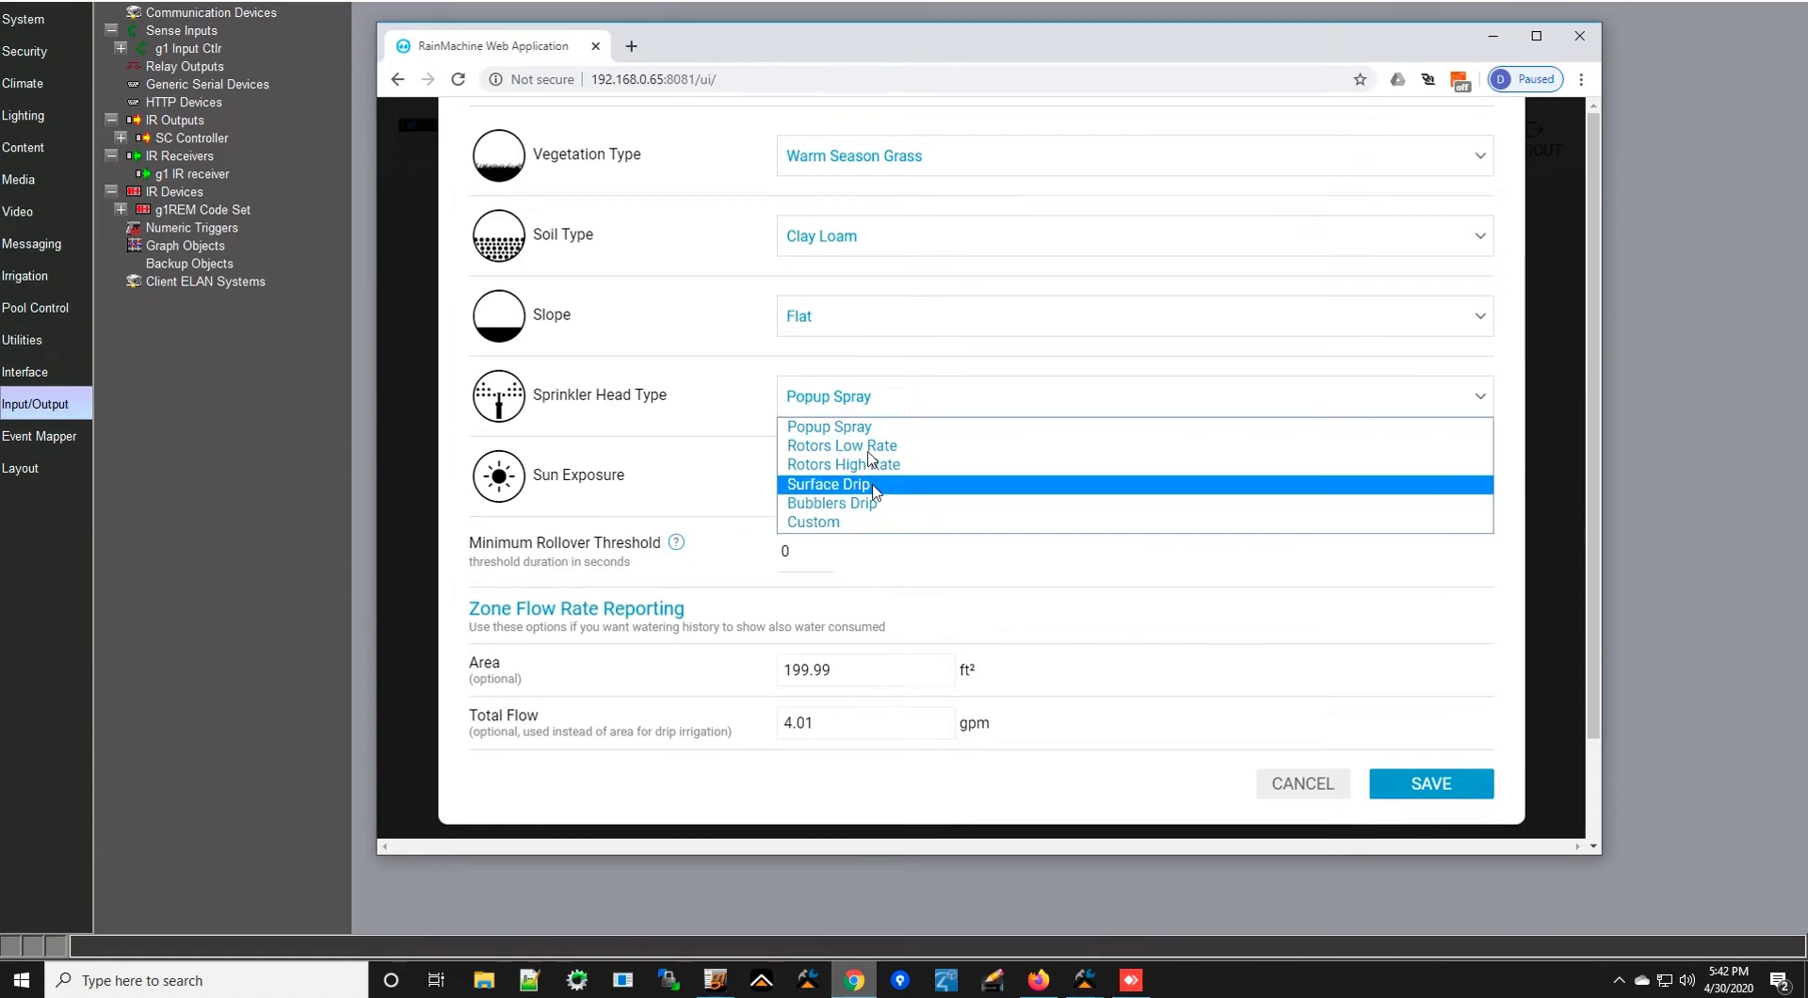
pyautogui.click(650, 443)
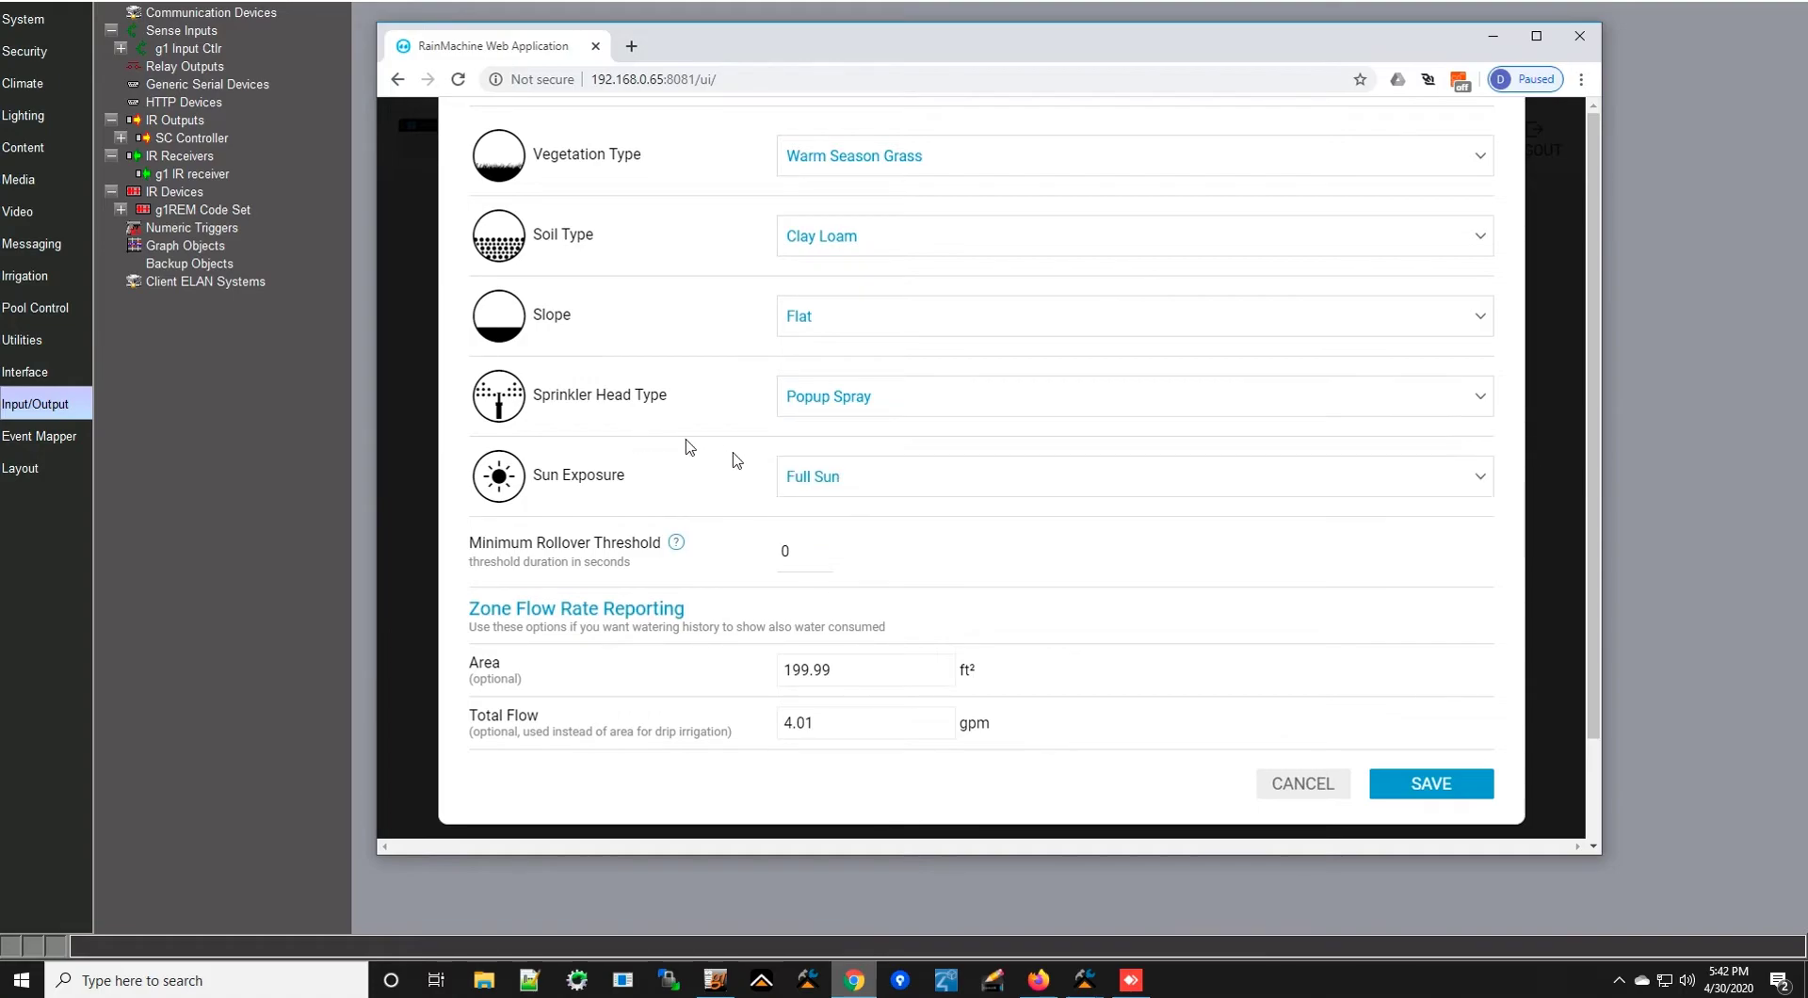
pyautogui.doubleClick(848, 675)
pyautogui.doubleClick(818, 725)
pyautogui.click(1304, 784)
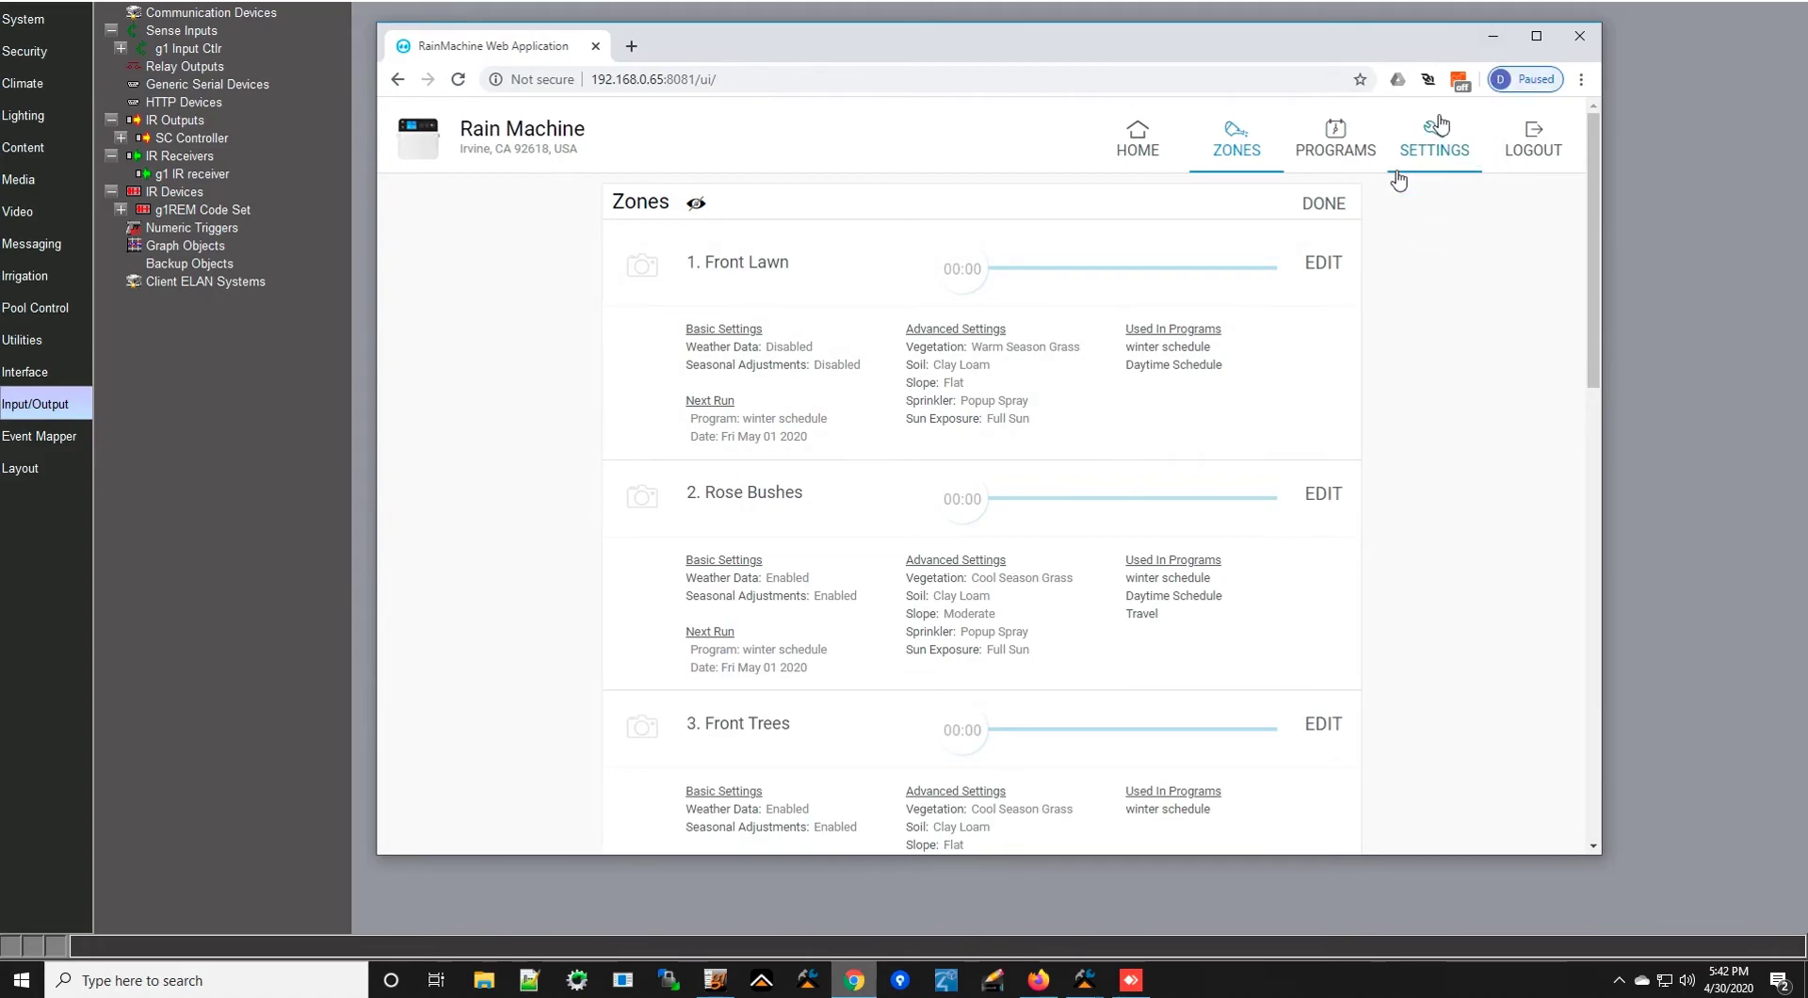
pyautogui.click(1326, 204)
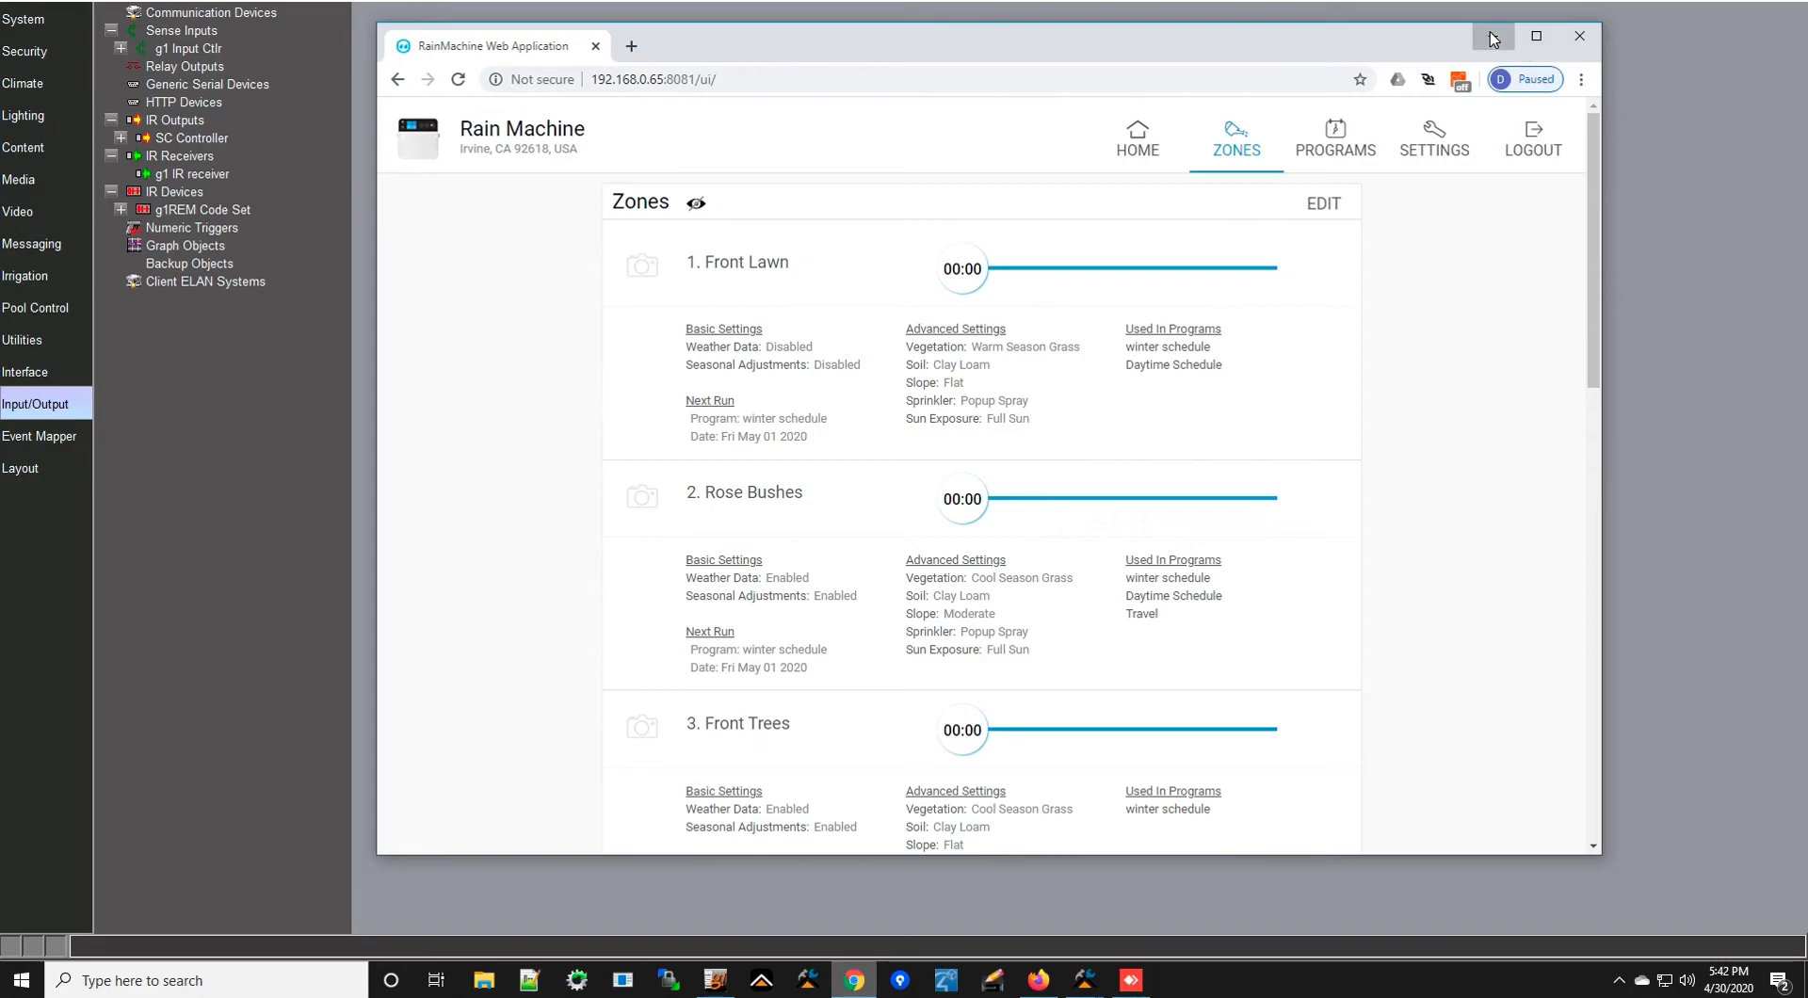
# - Add a Rain Machine Input controller under Sense Inputs, accepting the unsupported driver warning
pyautogui.click(1492, 39)
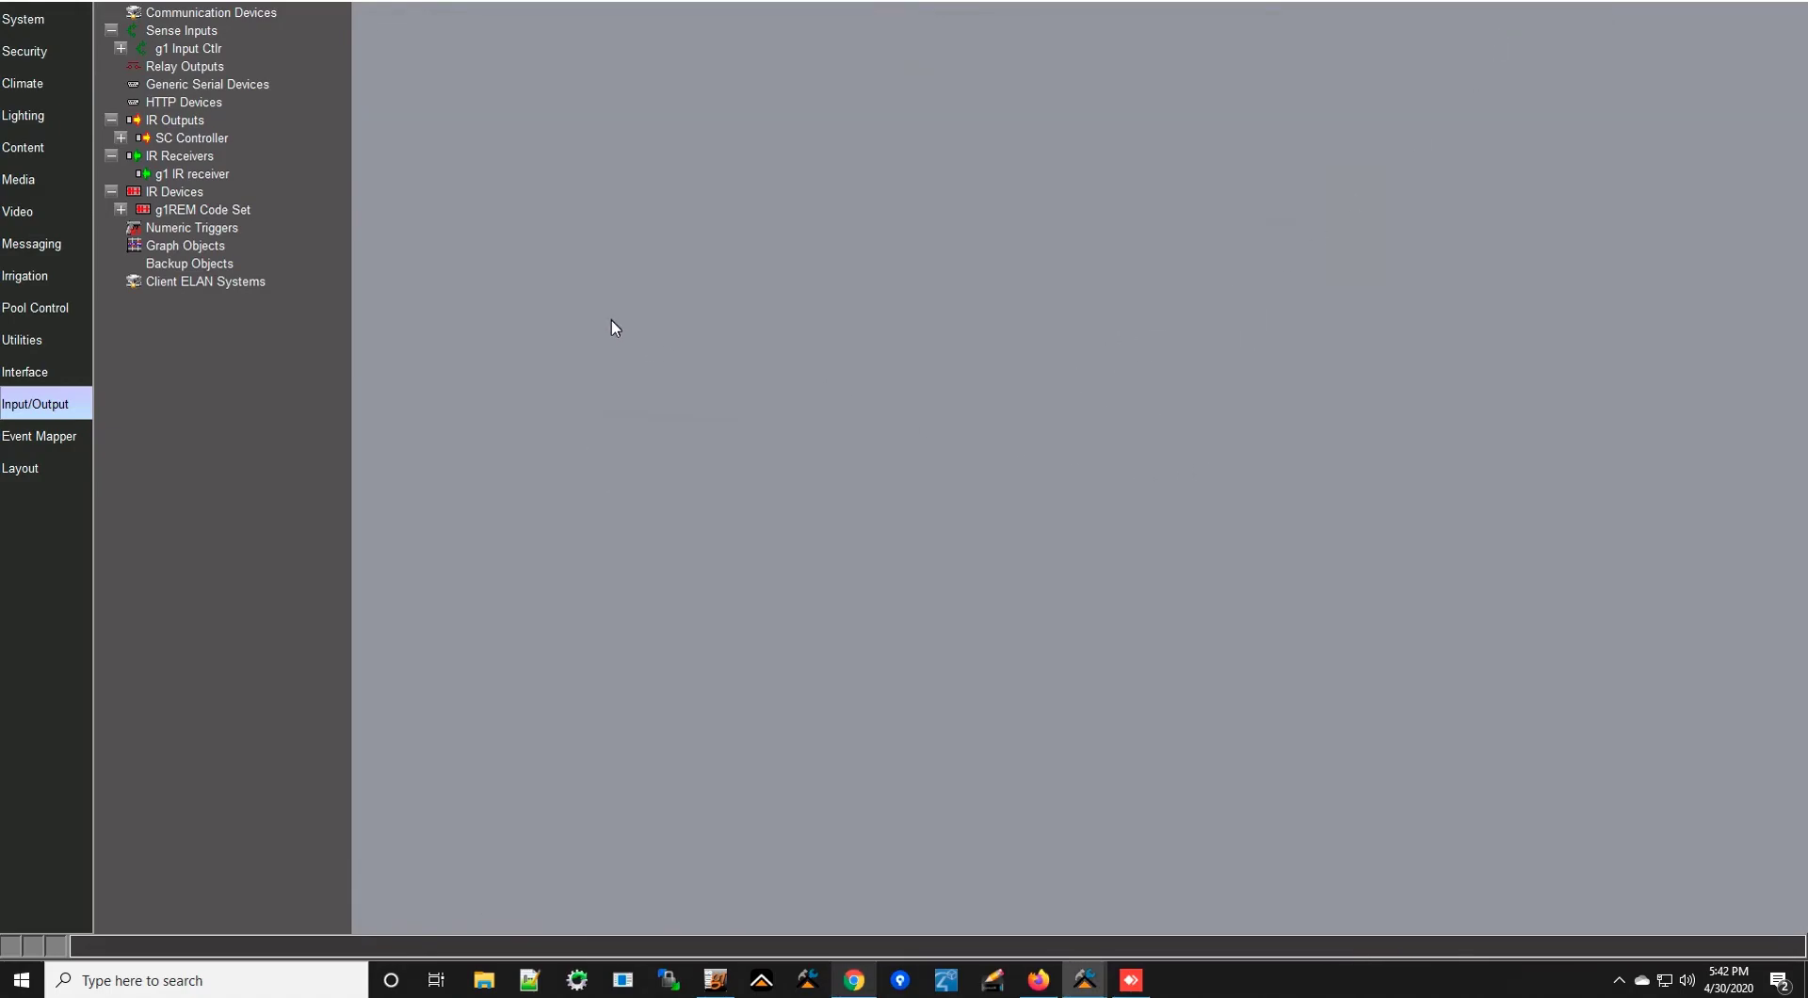
pyautogui.rightClick(210, 40)
pyautogui.click(307, 44)
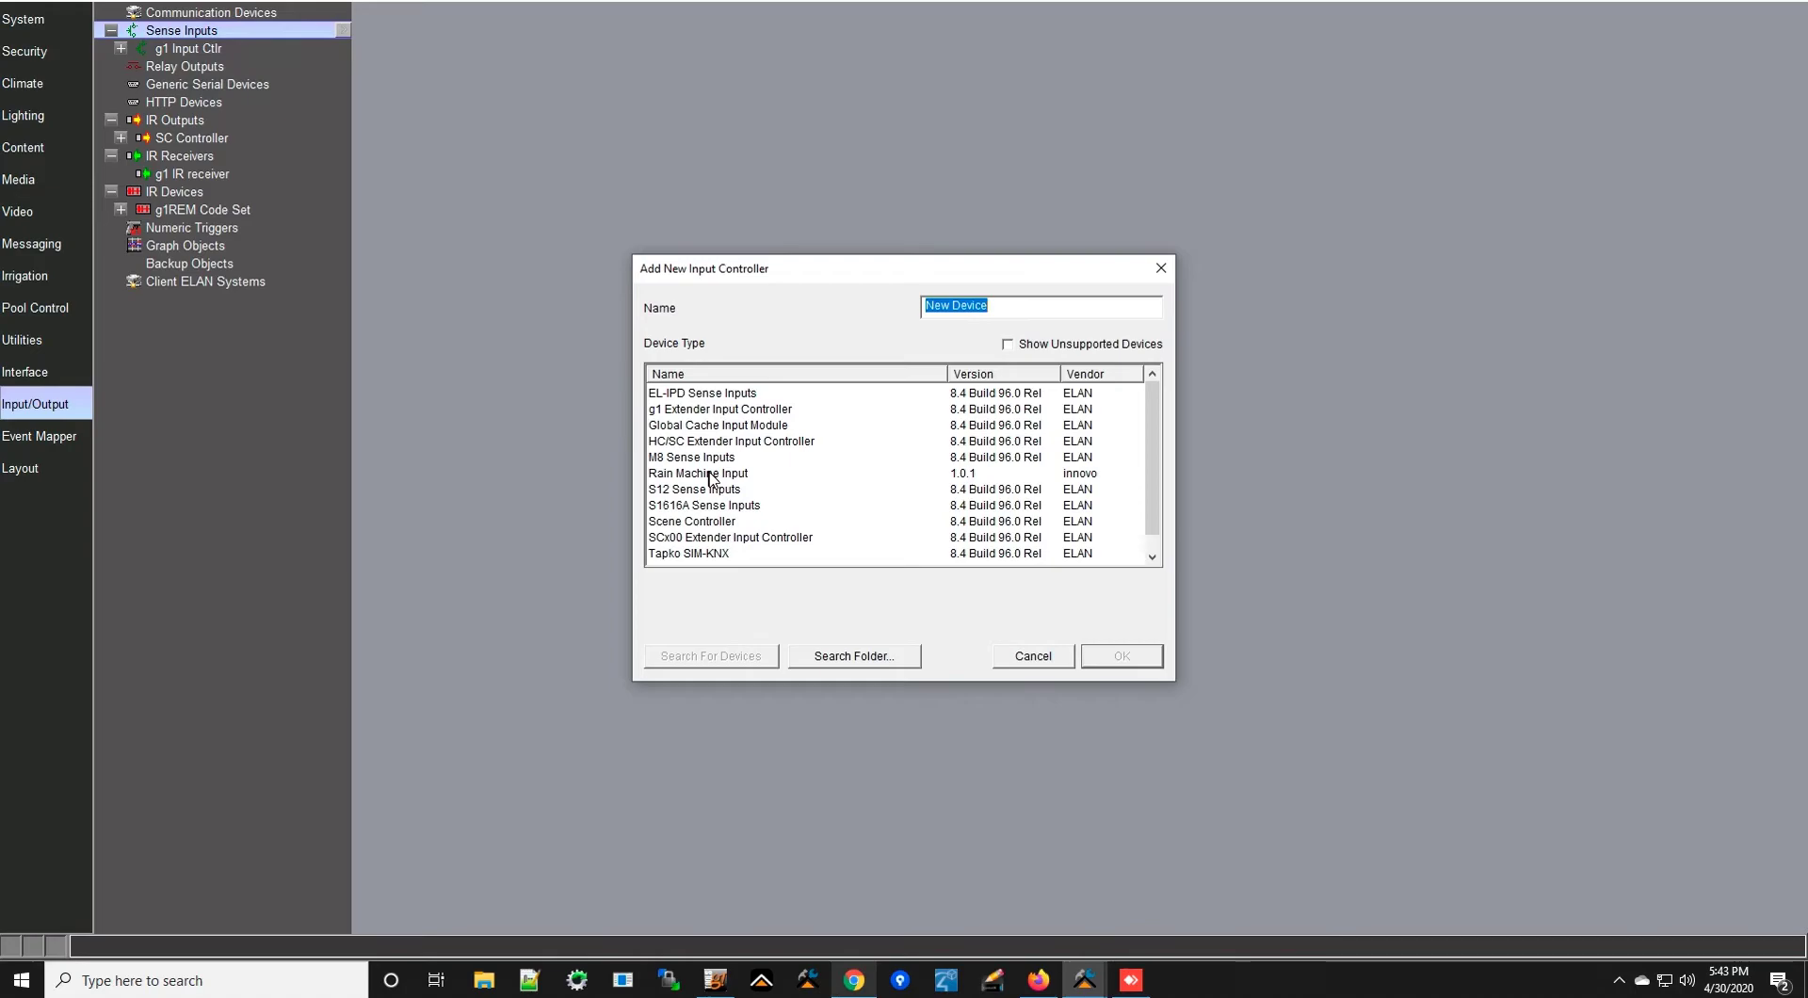
pyautogui.click(708, 476)
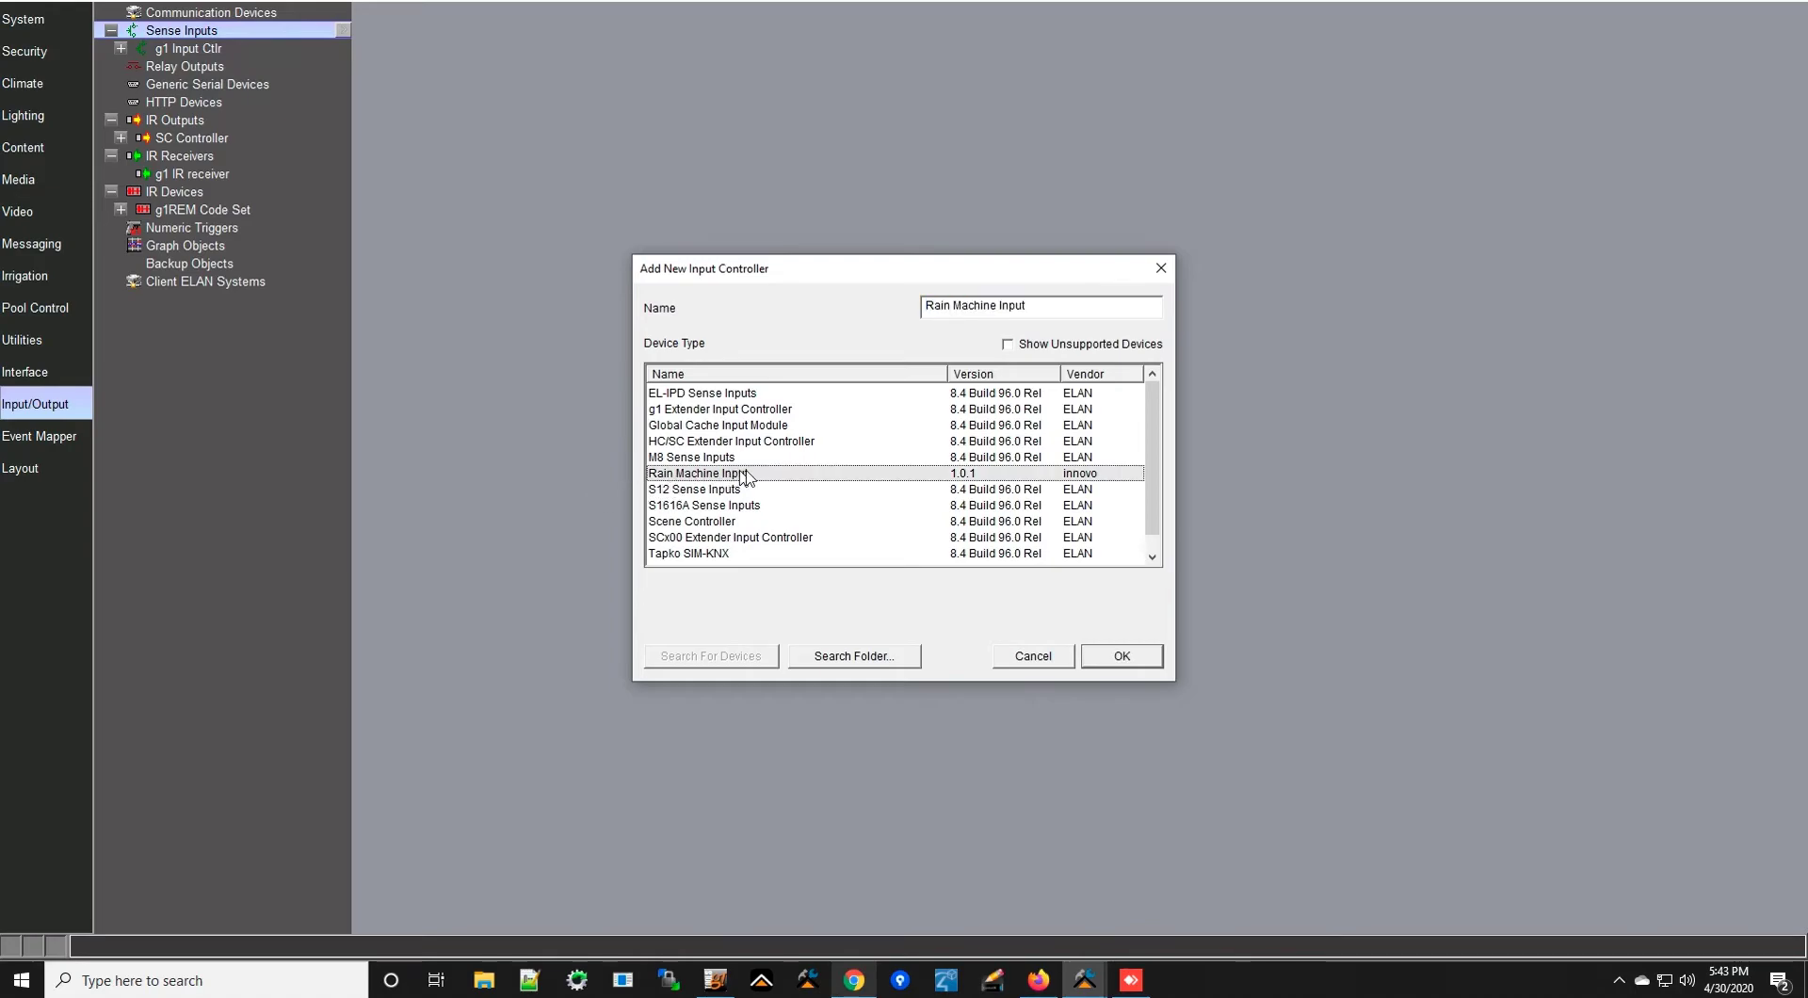
pyautogui.click(1134, 662)
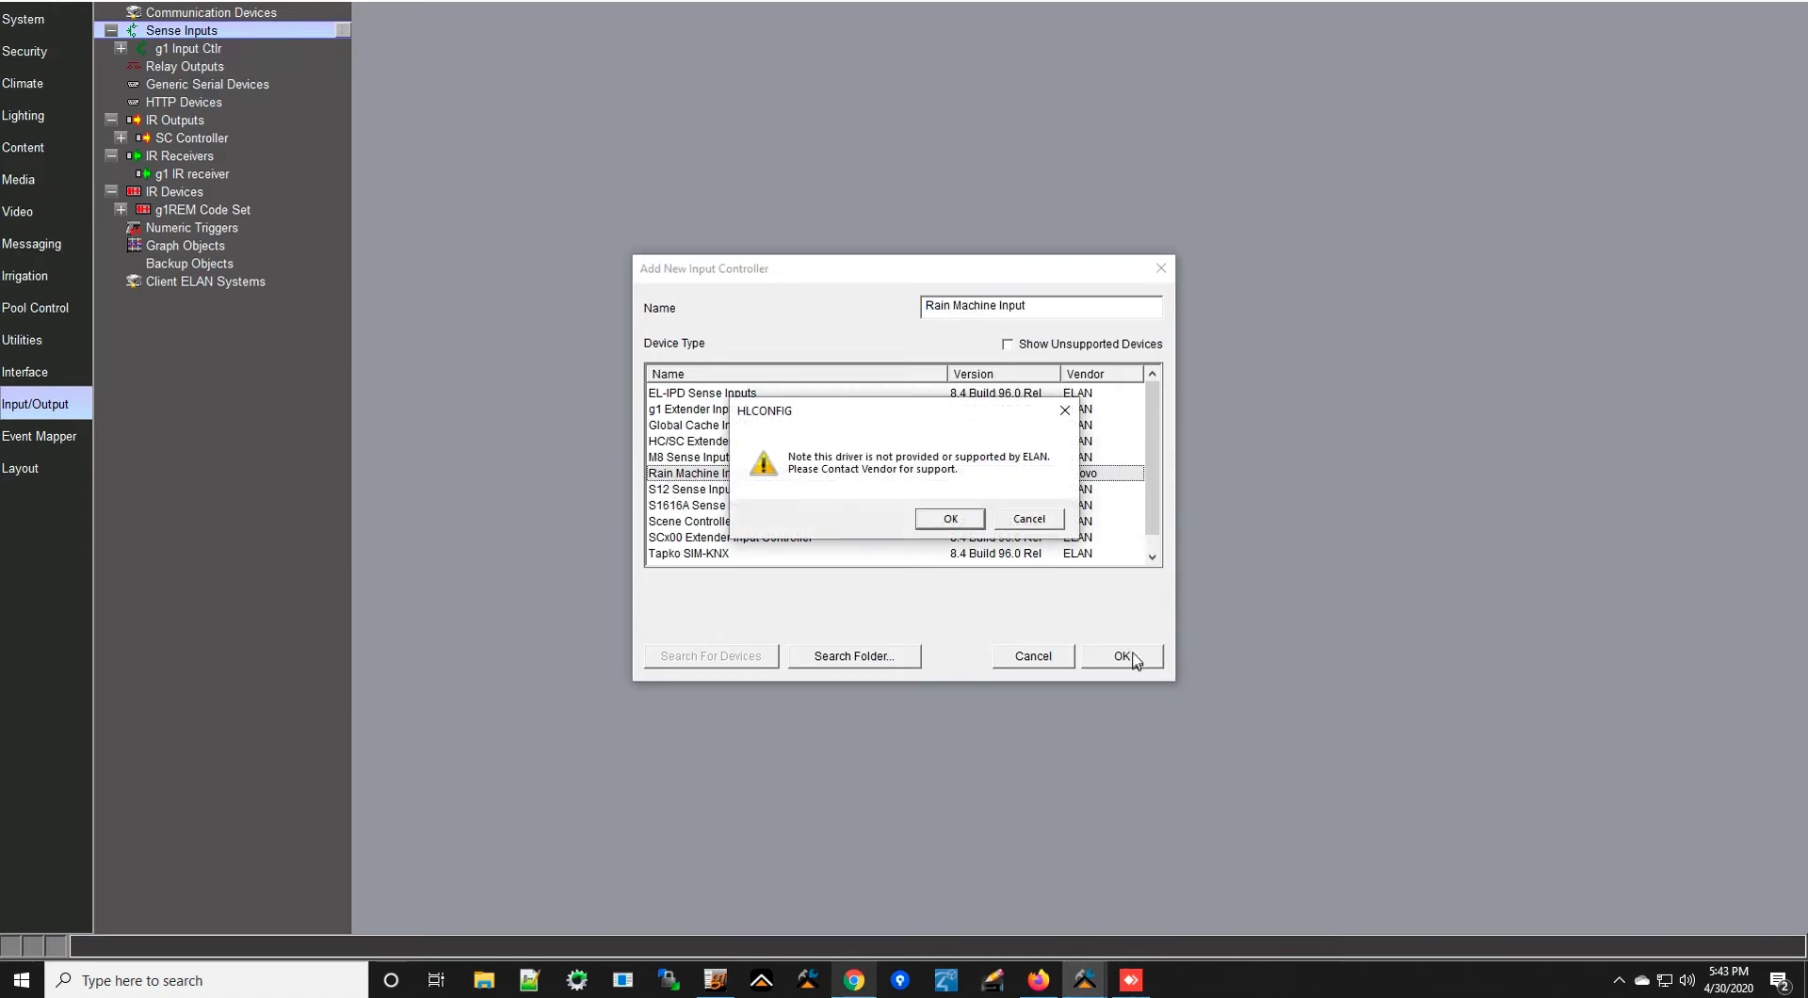
pyautogui.click(949, 517)
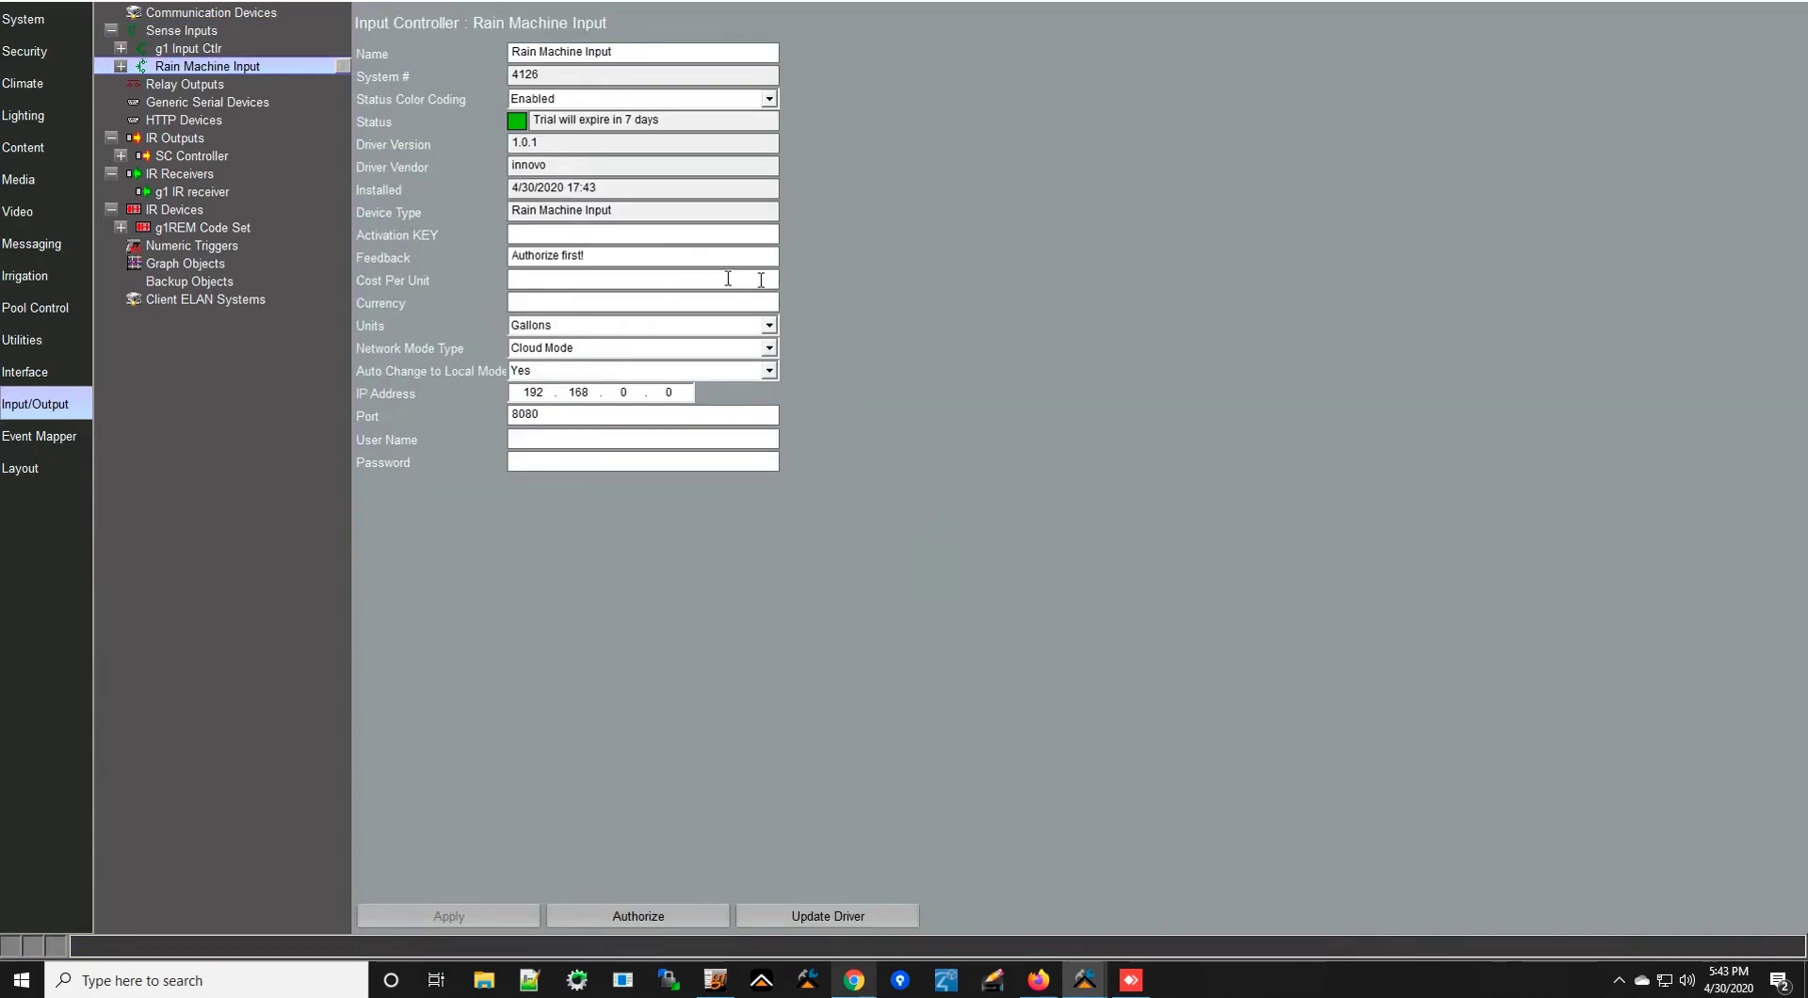
# - Set cost per unit .0027 with $ currency, Gallons as units, and Cloud Mode networking
pyautogui.click(608, 233)
pyautogui.write('.0027')
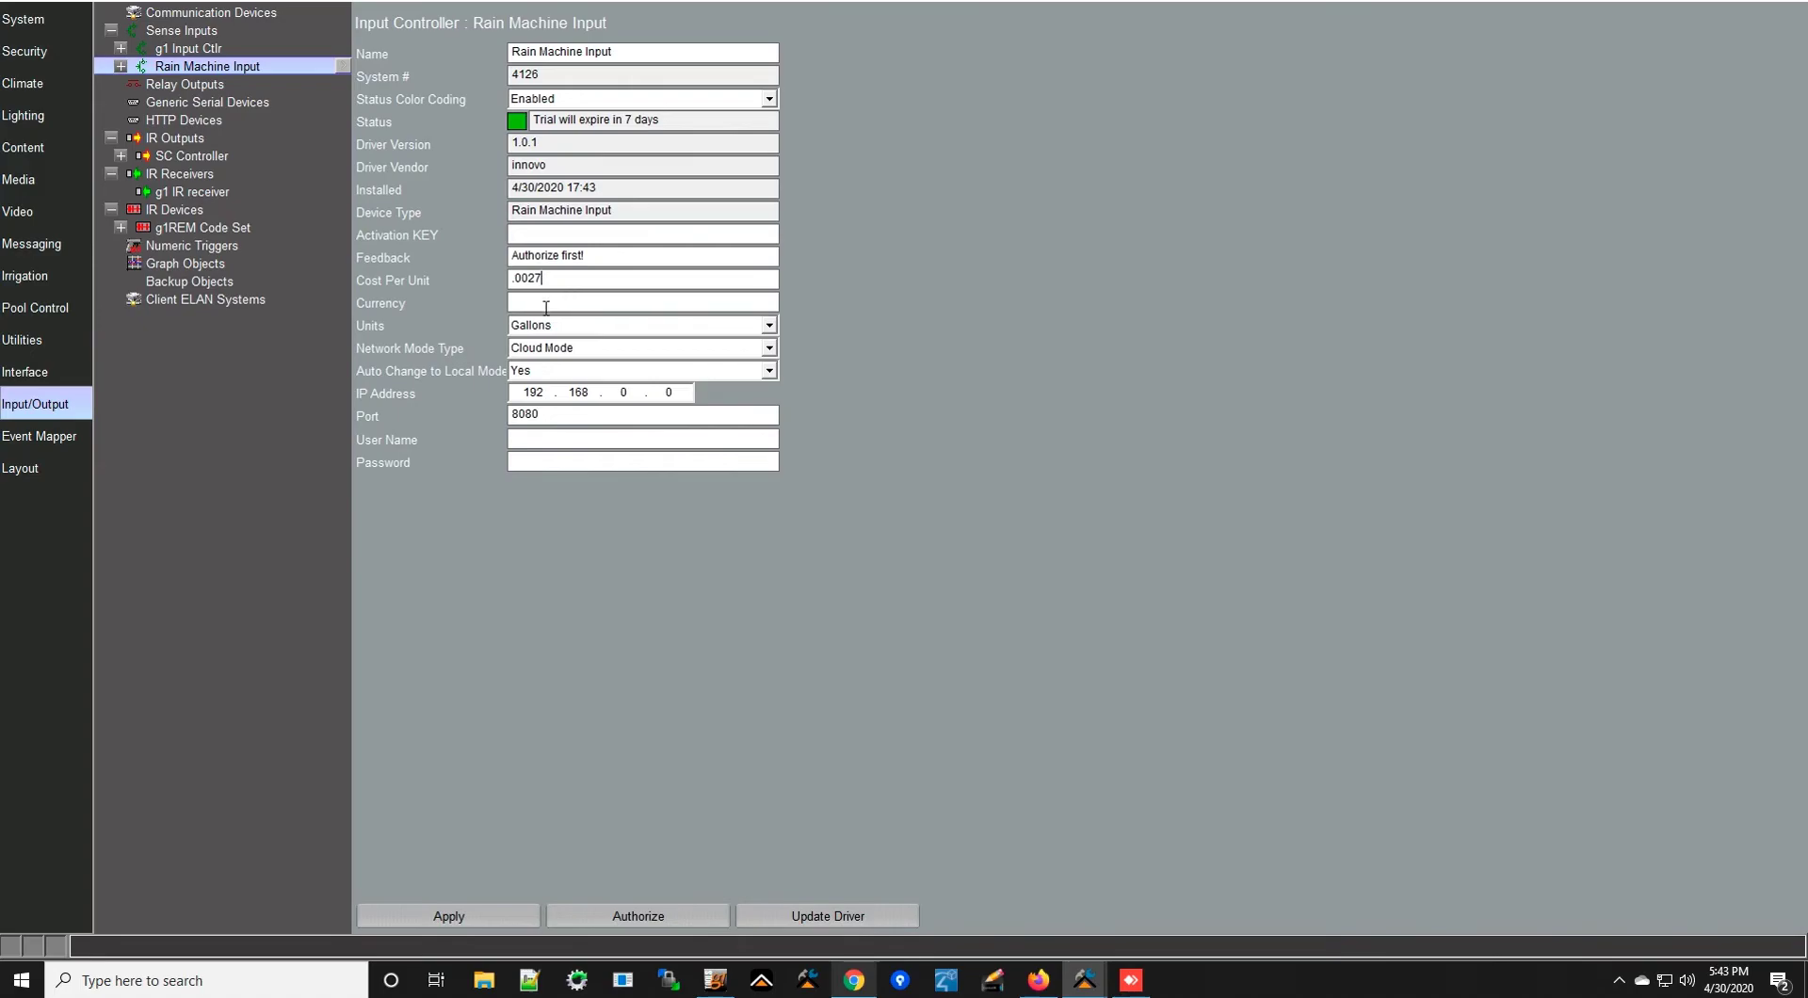
pyautogui.write('$')
pyautogui.click(569, 326)
pyautogui.click(568, 326)
pyautogui.click(569, 326)
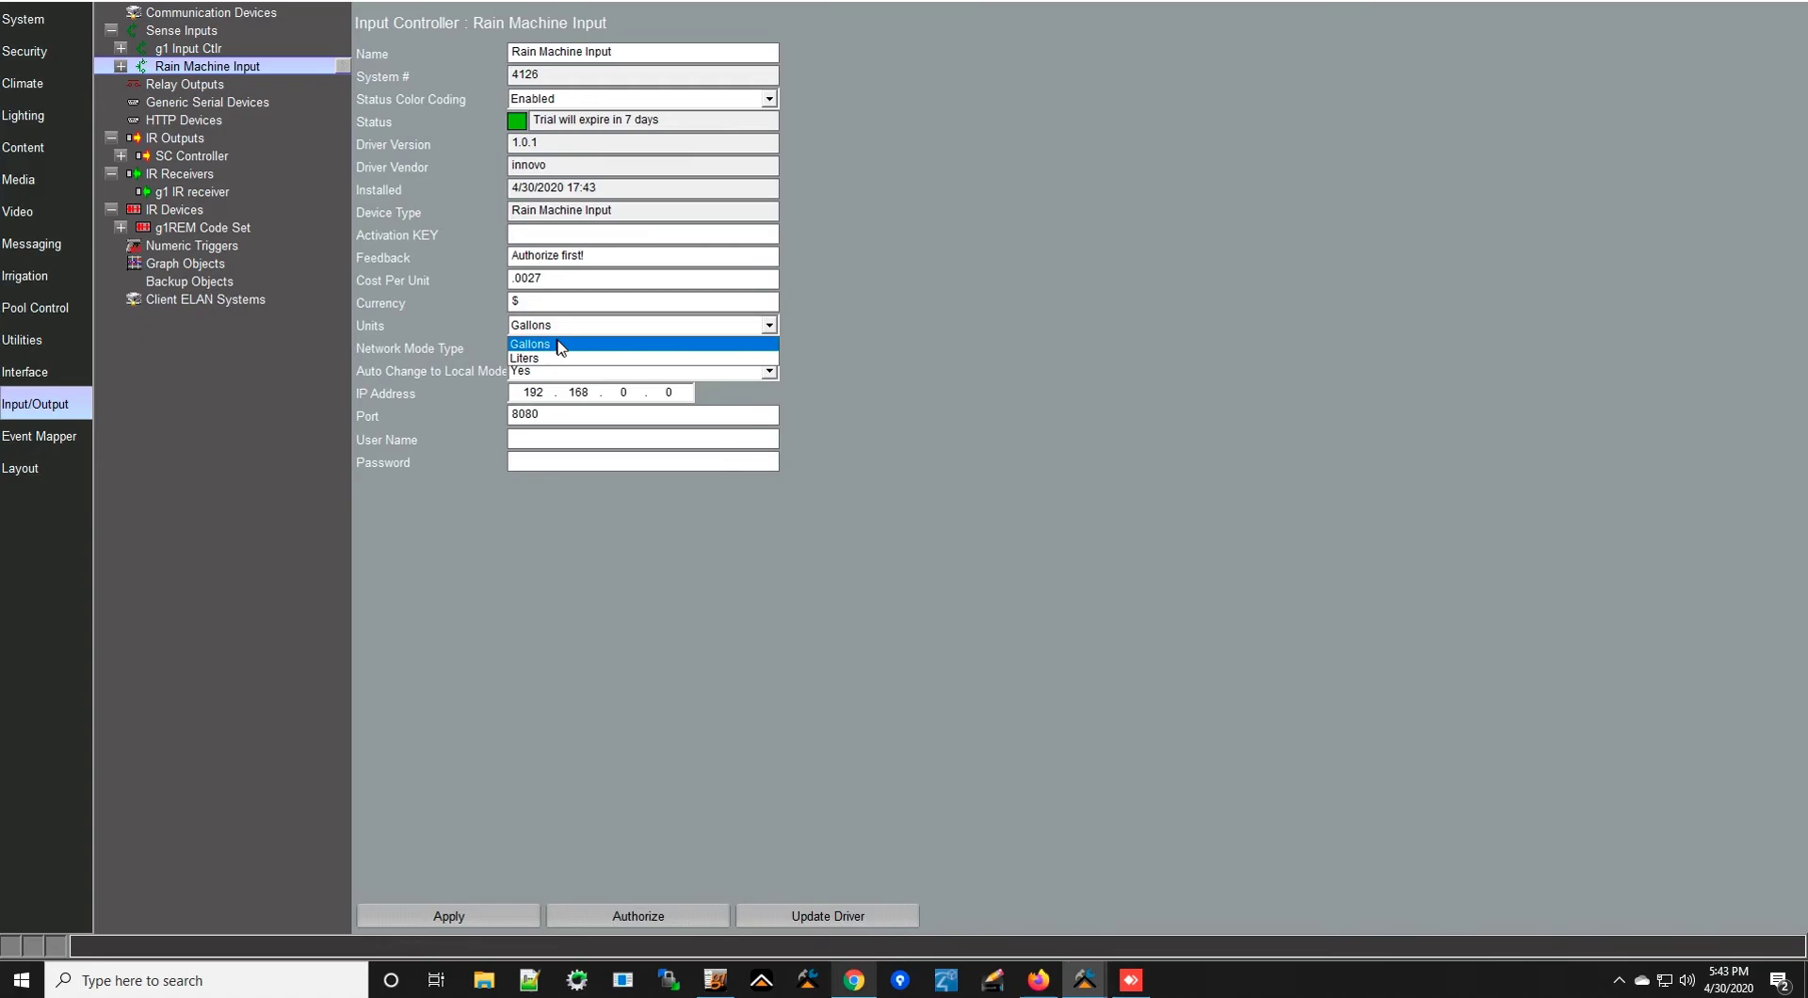
pyautogui.click(562, 345)
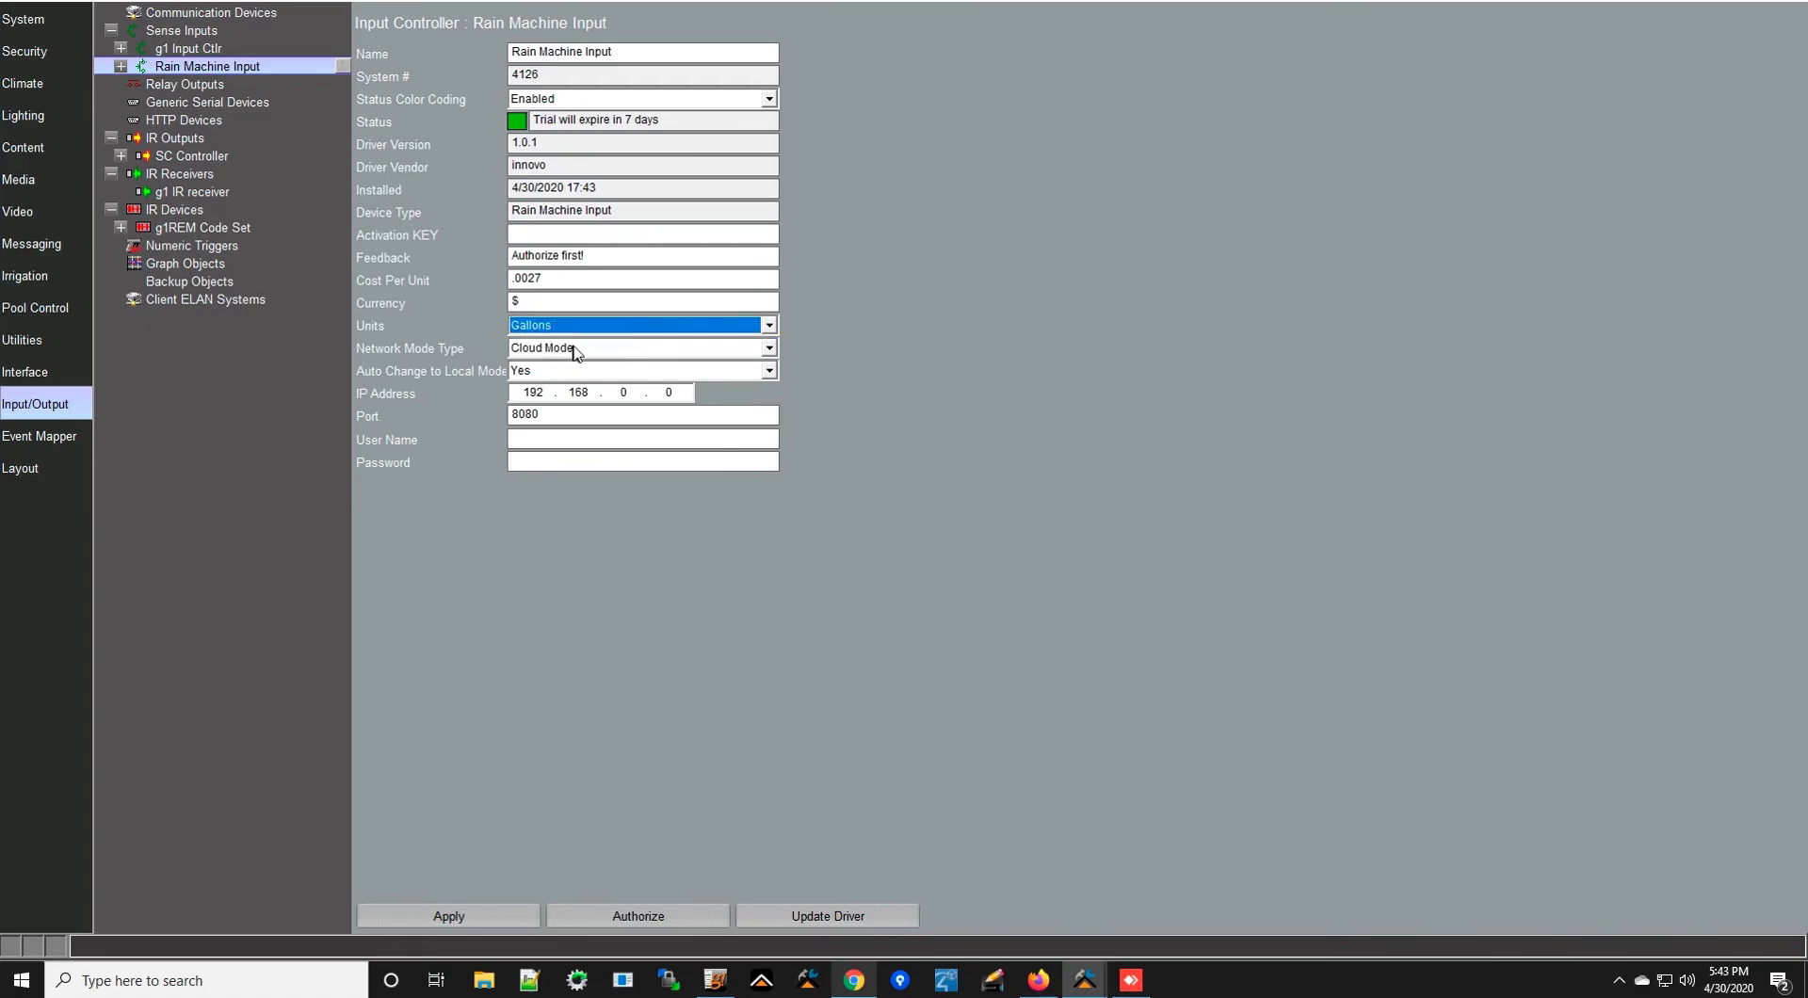
pyautogui.click(586, 348)
pyautogui.click(568, 368)
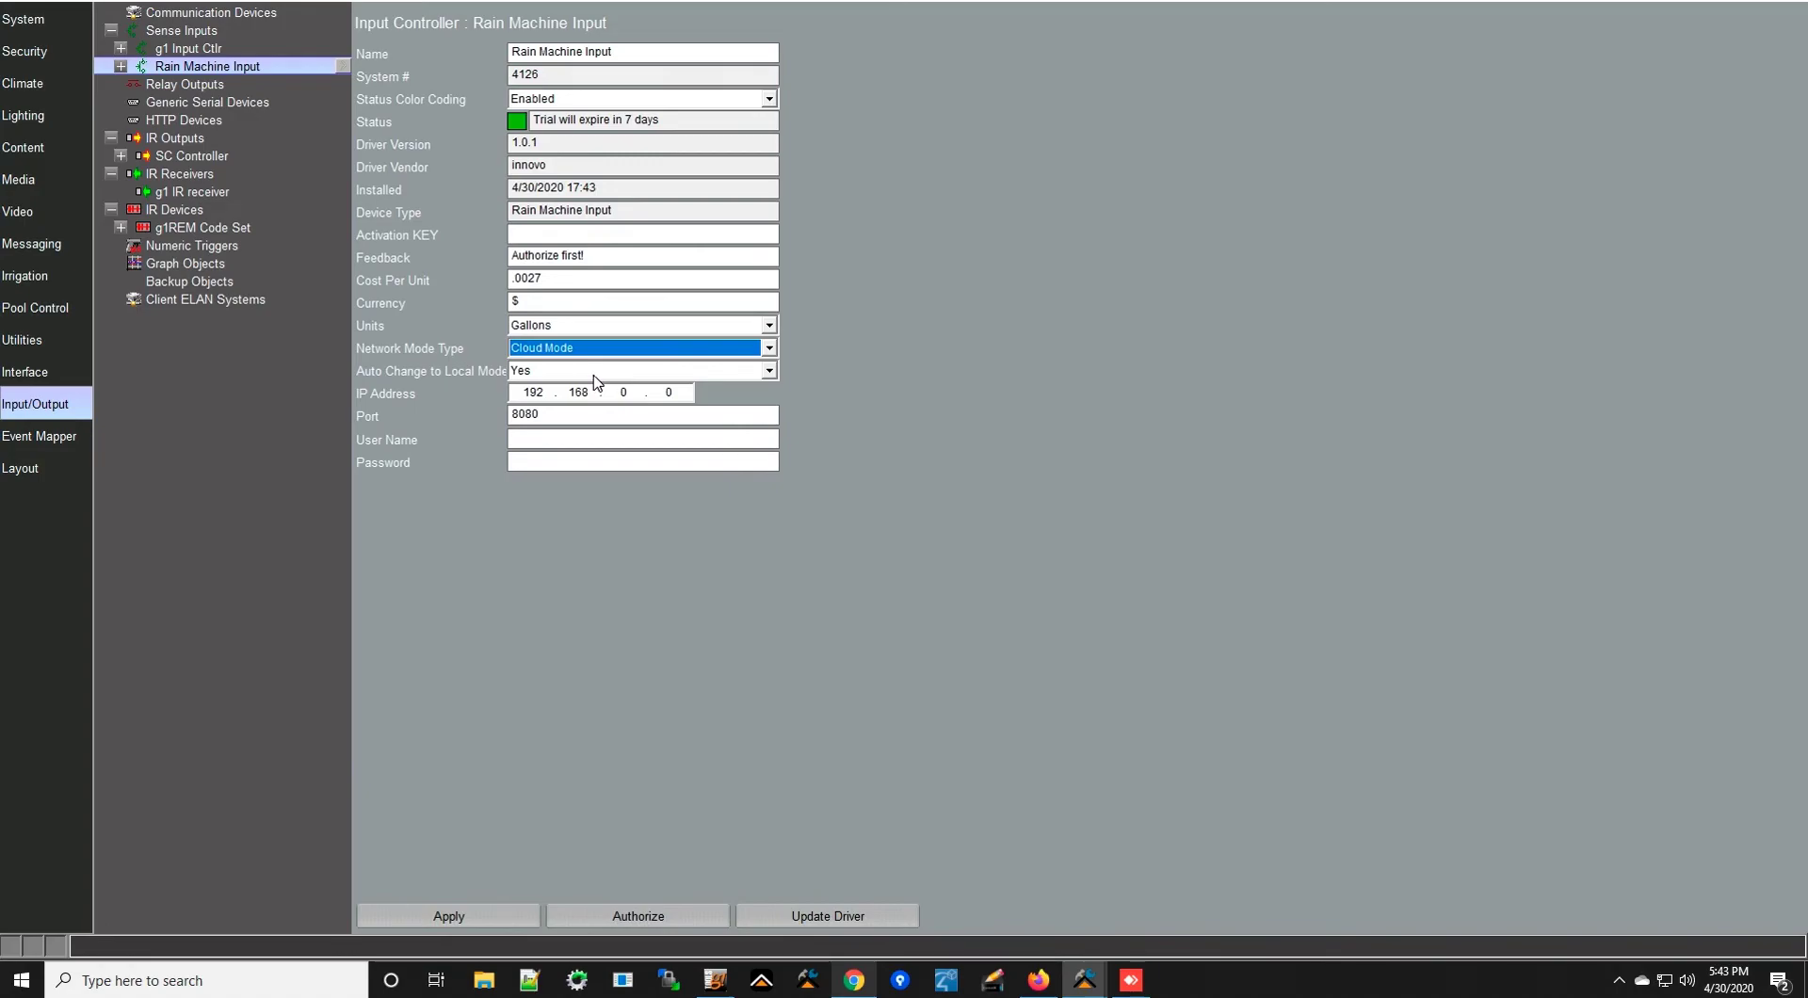
# - Switch Auto Change to Local Mode to No, then back to Yes
pyautogui.click(595, 371)
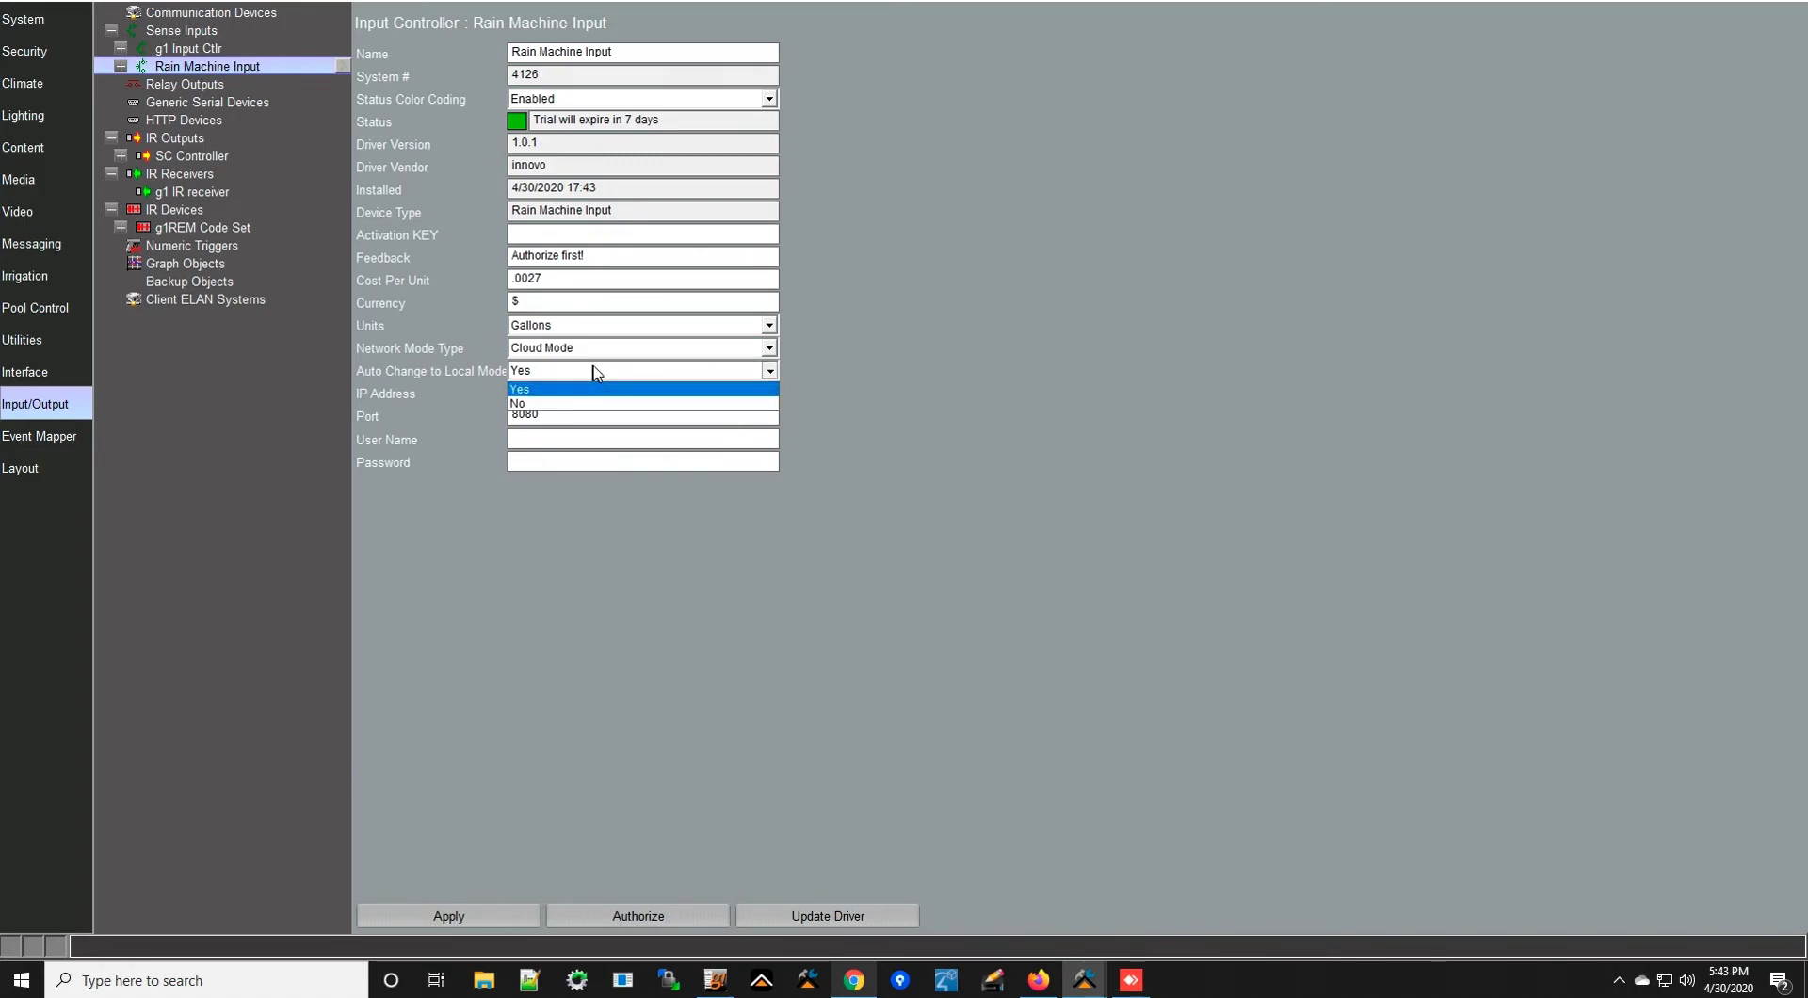
pyautogui.click(555, 405)
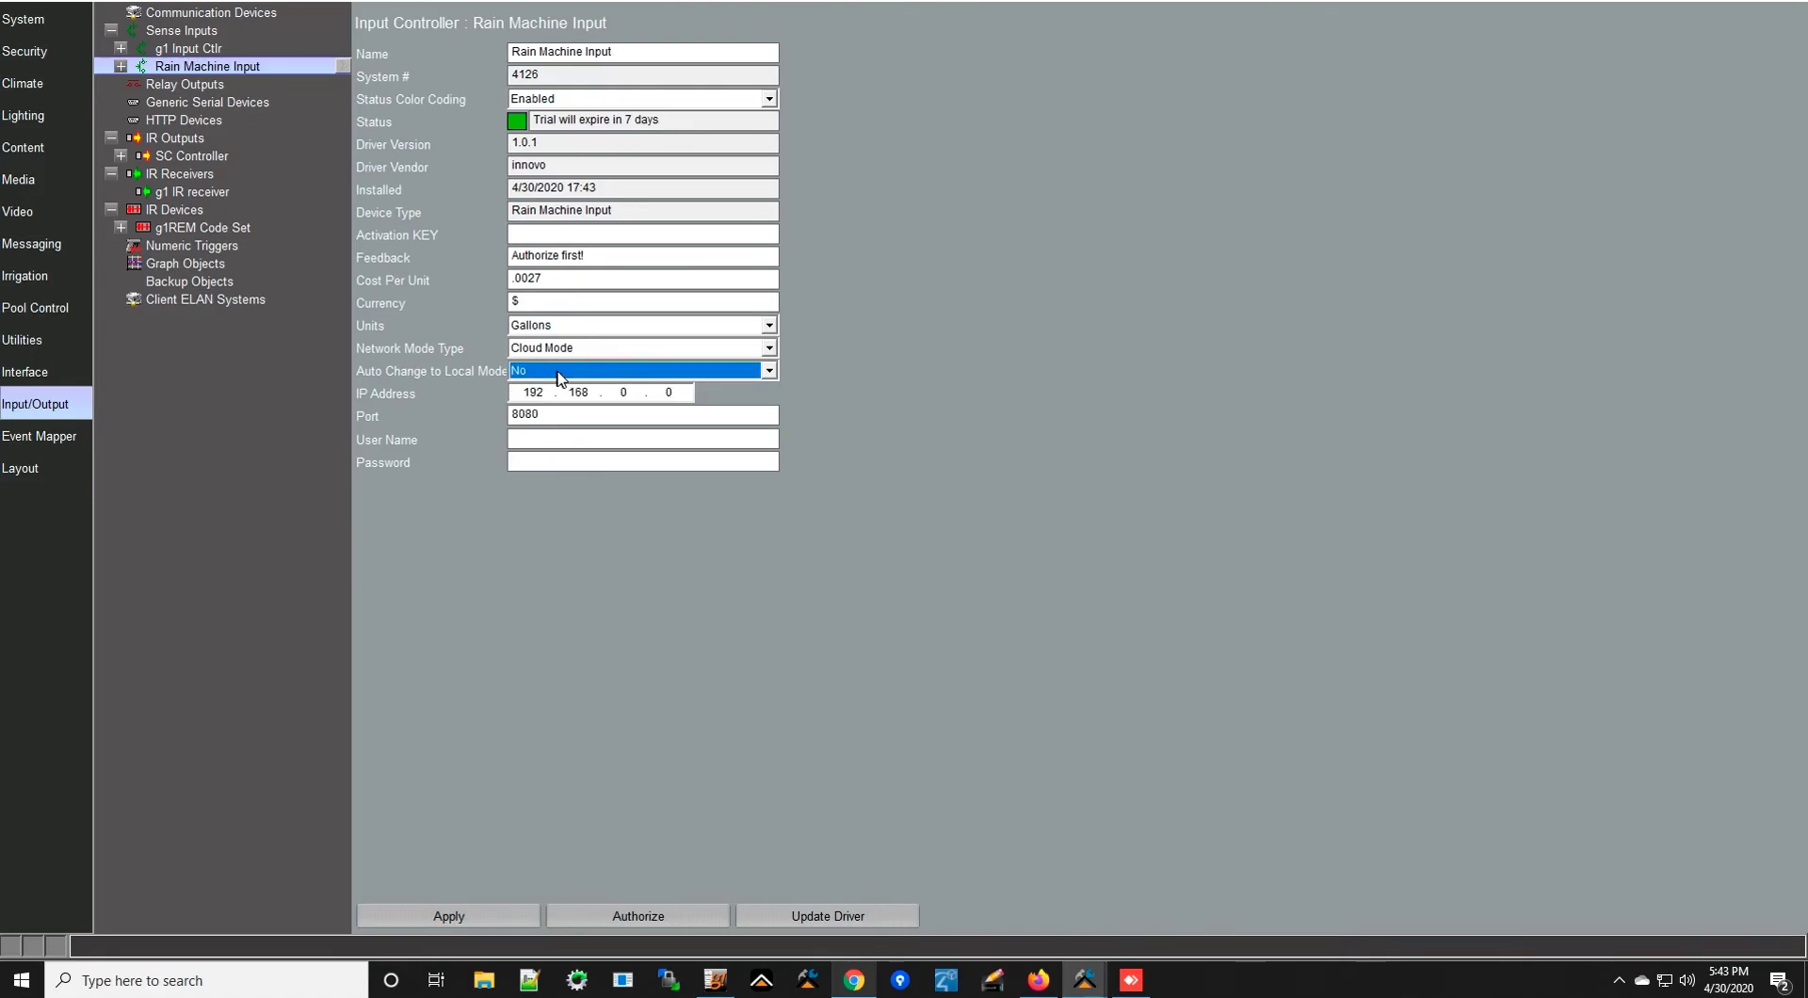
pyautogui.click(735, 372)
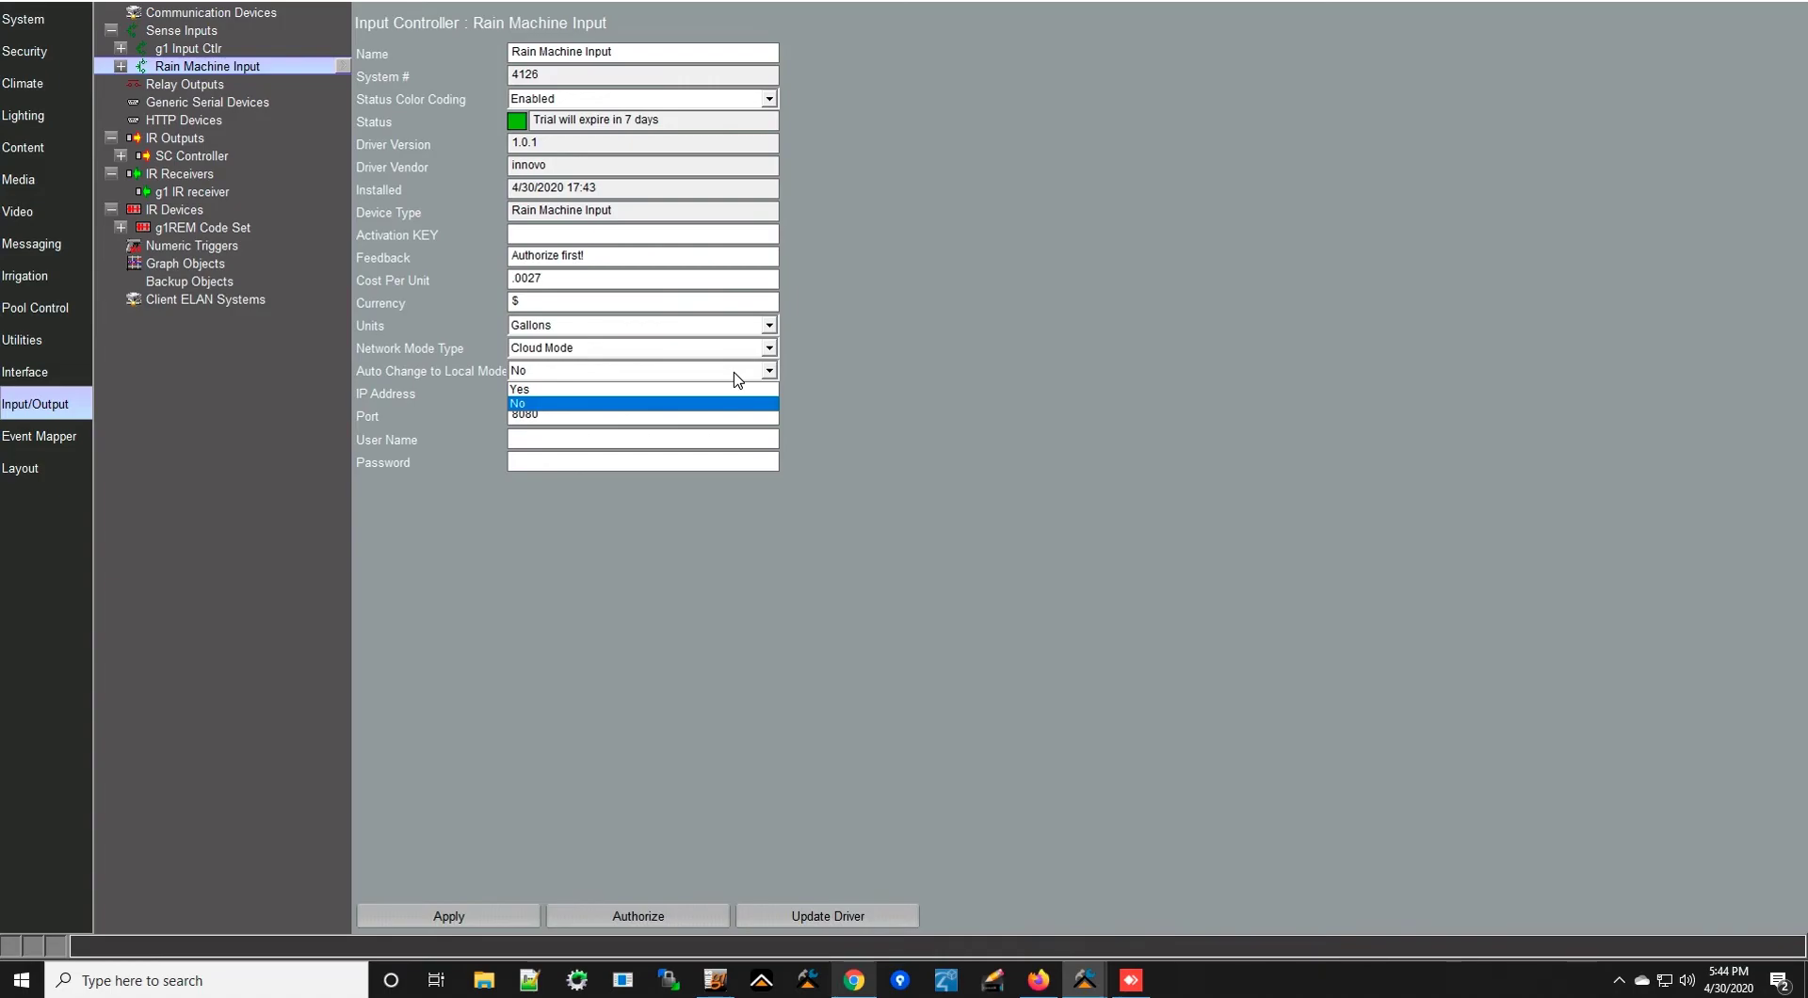
pyautogui.click(574, 390)
# - Enter the RainMachine account's user name and password
pyautogui.click(556, 437)
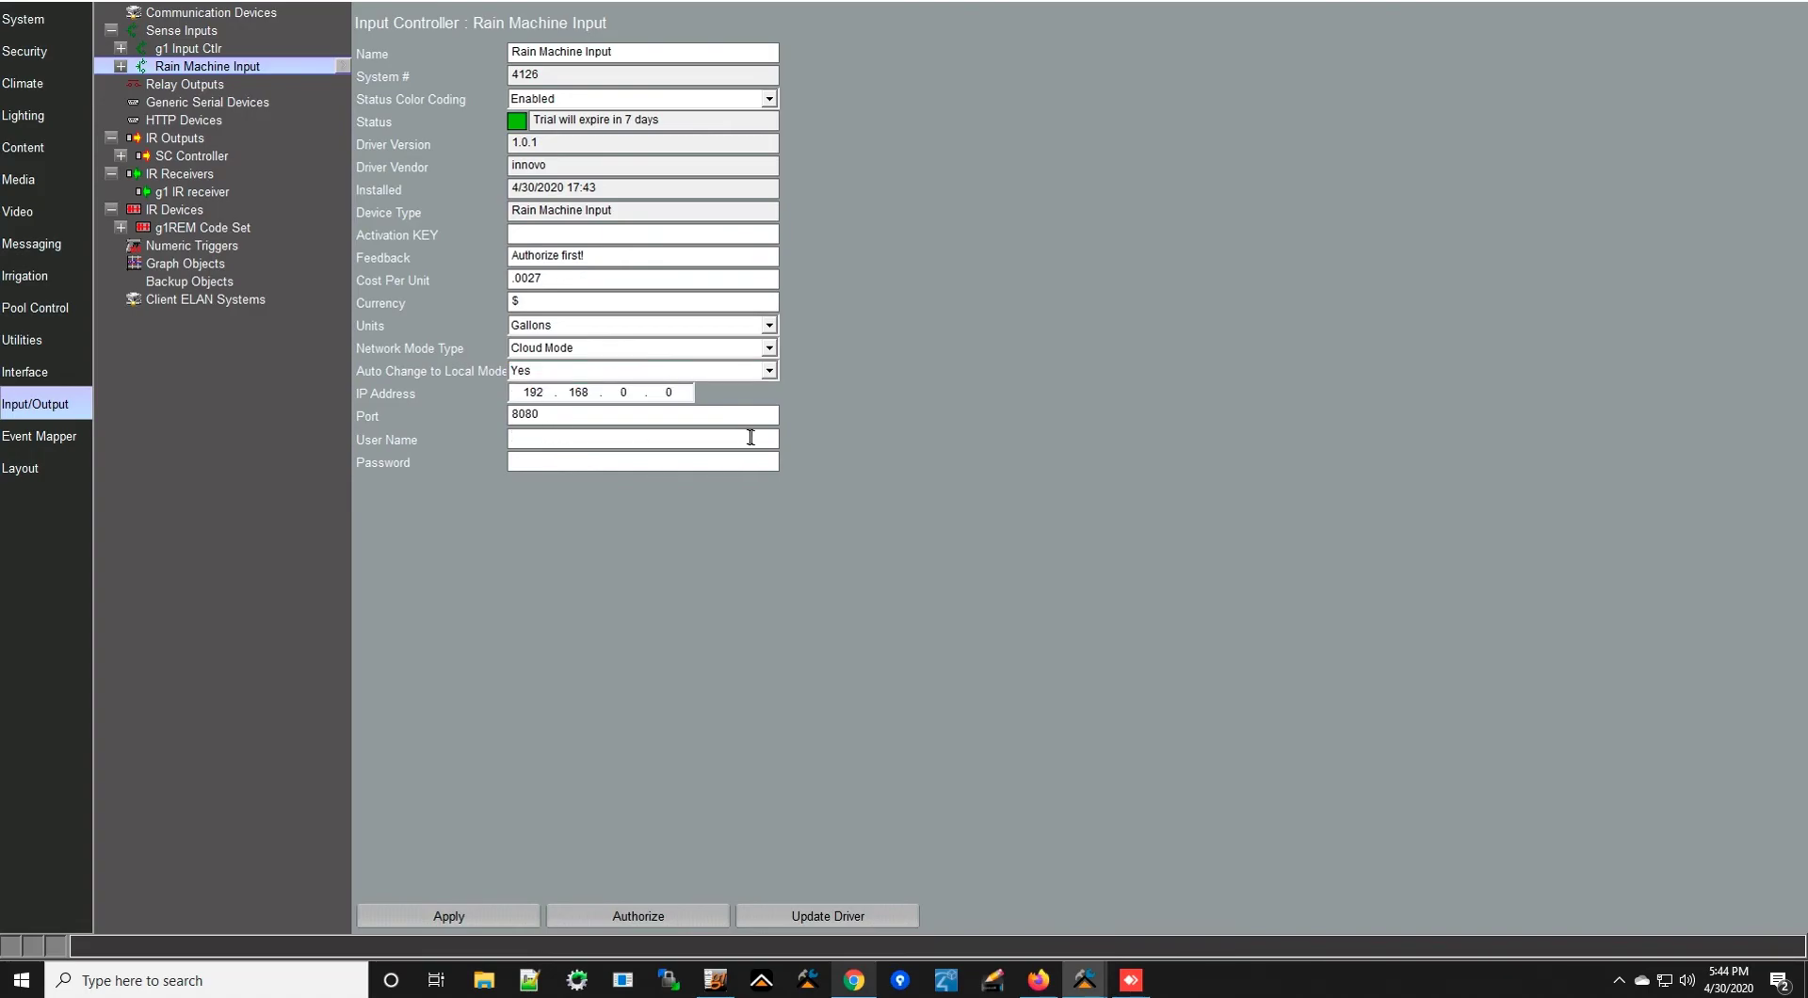
pyautogui.press('Tab')
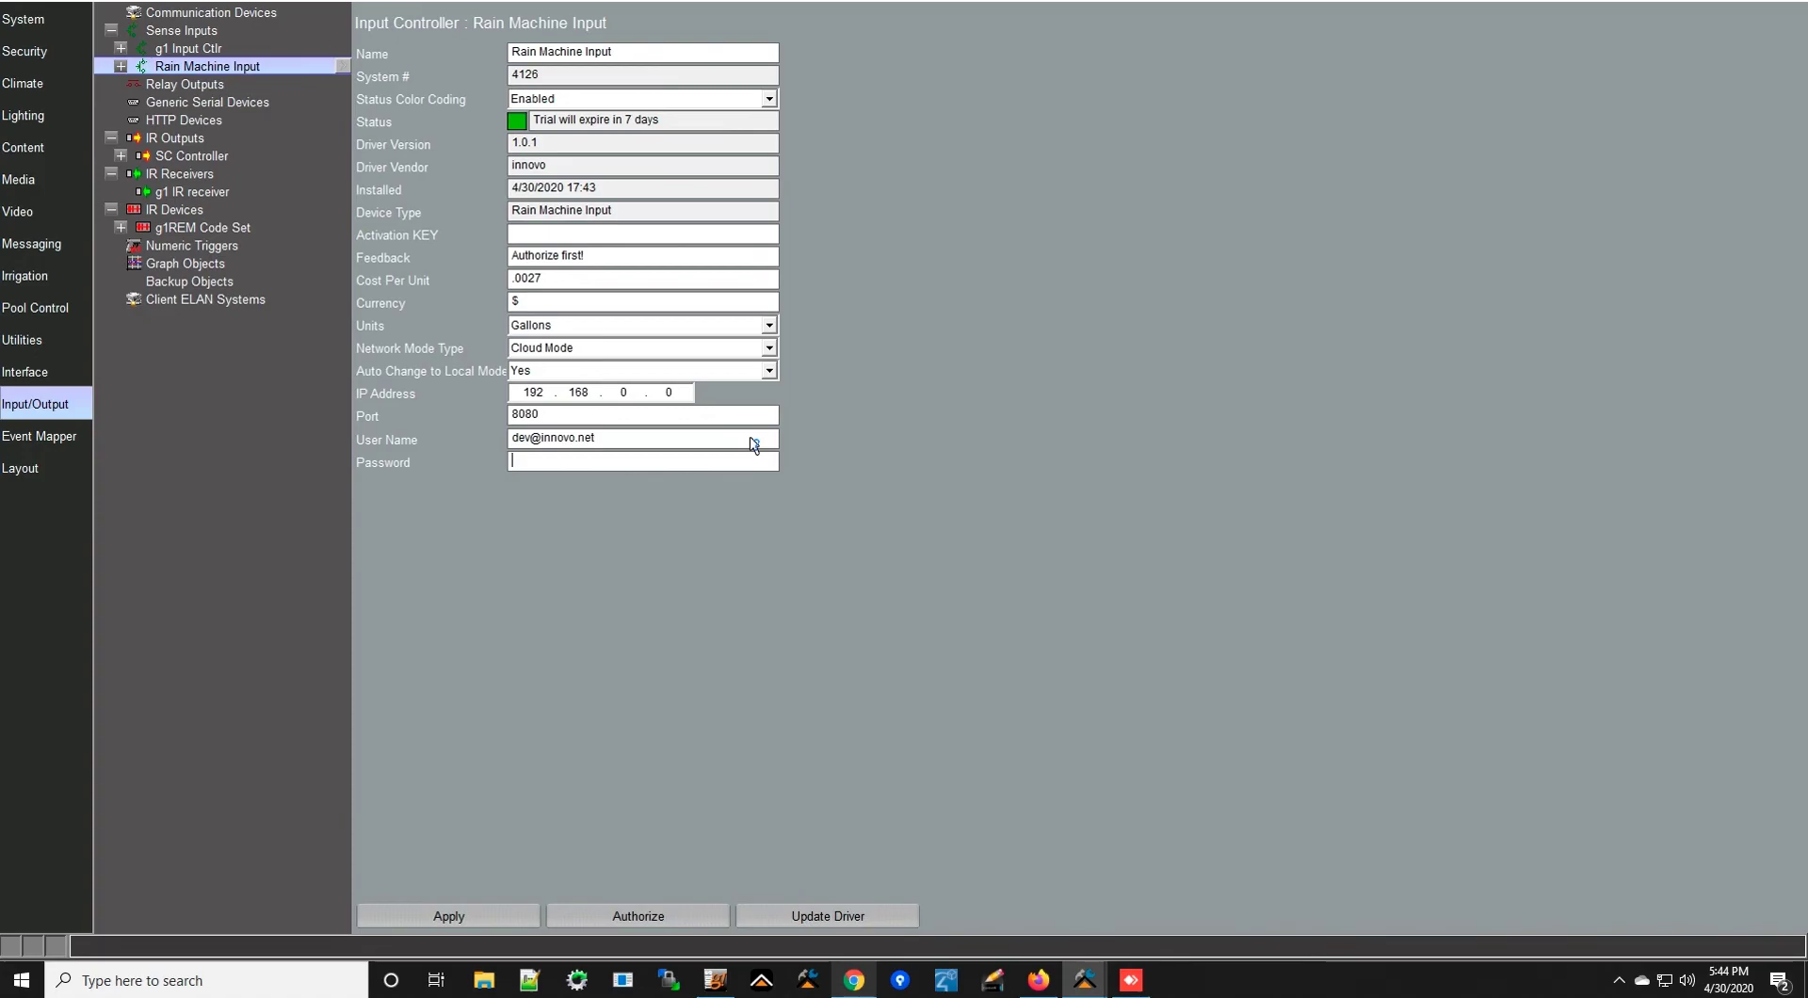
pyautogui.write('password')
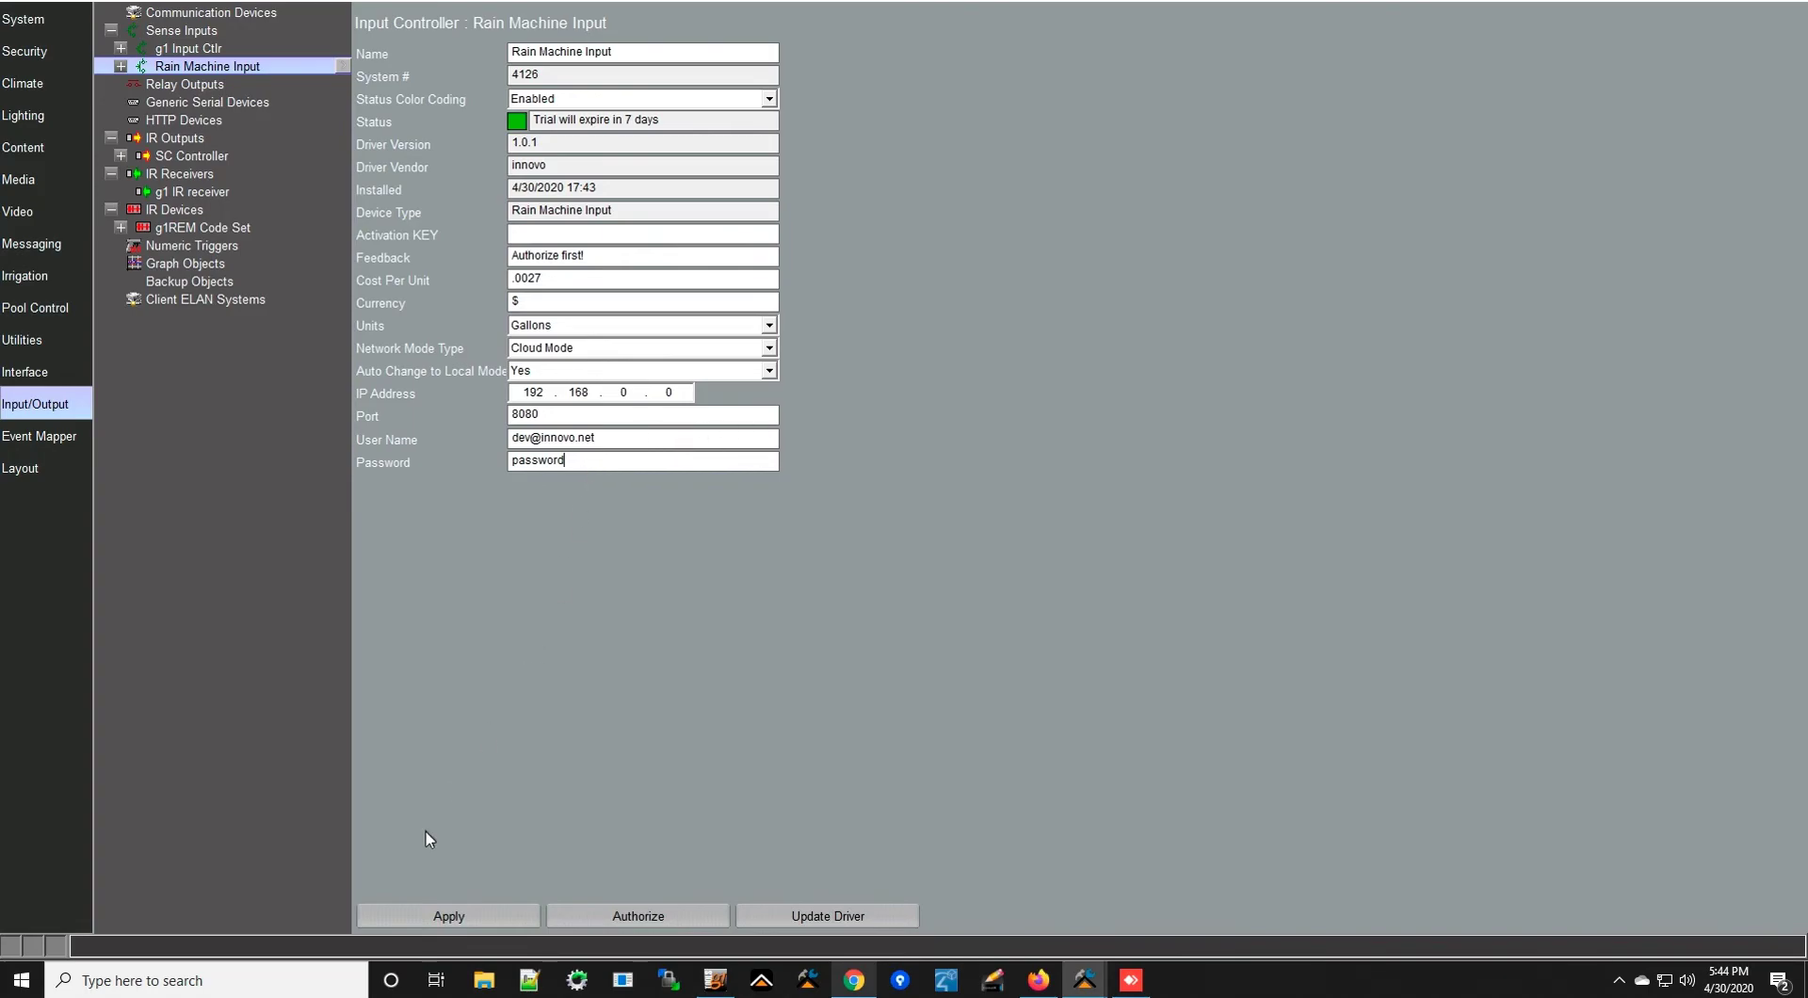
# - Apply the Rain Machine Input settings, authorize the driver, and select the Feedback field text
pyautogui.click(448, 918)
pyautogui.click(650, 911)
pyautogui.click(663, 911)
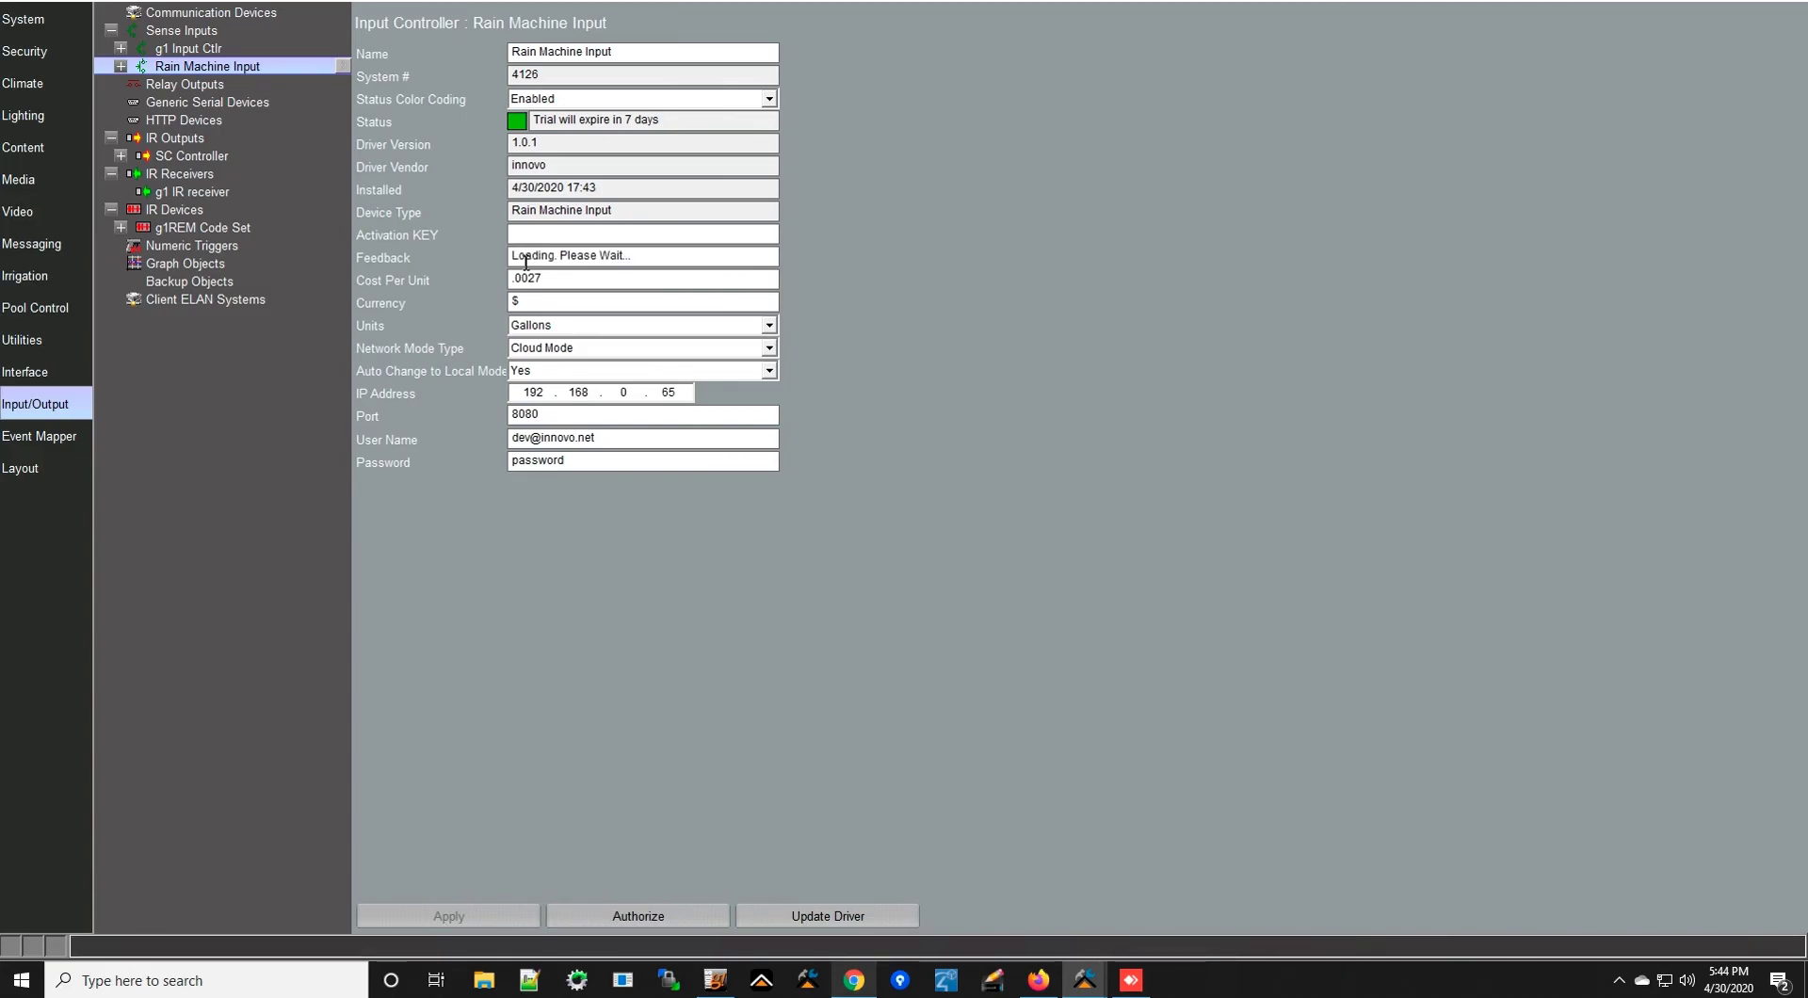
pyautogui.moveTo(651, 260); pyautogui.dragTo(507, 267)
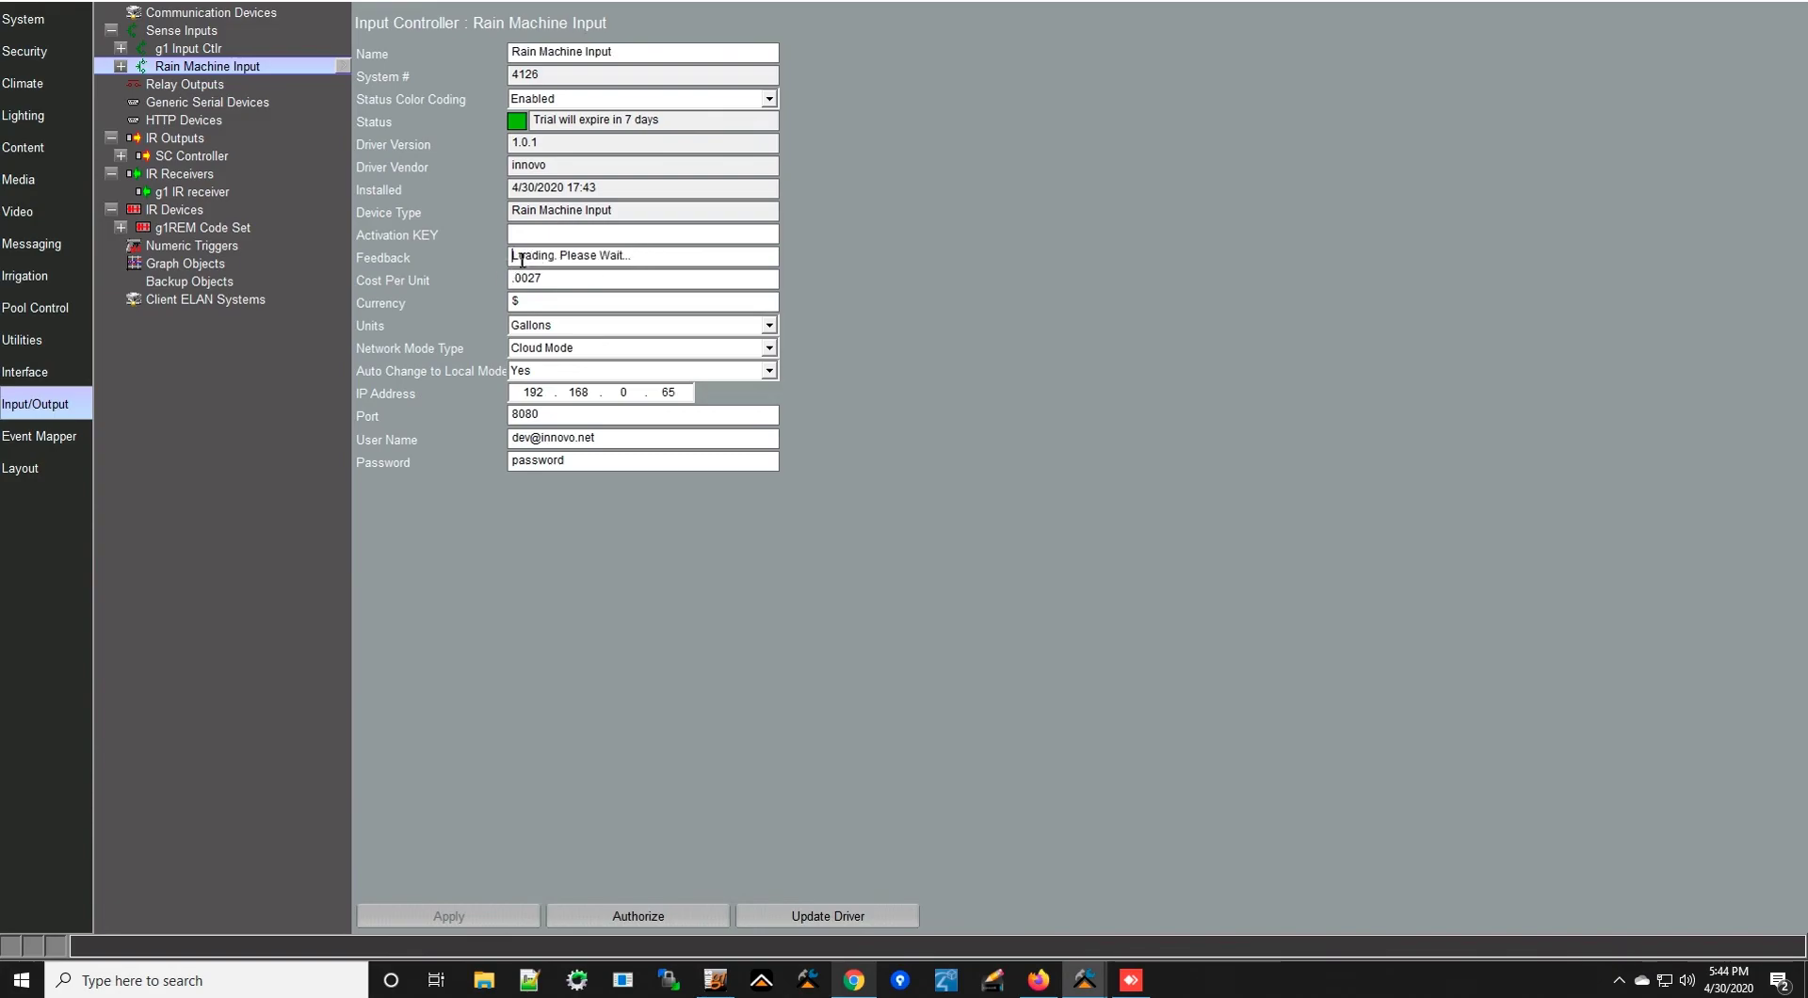